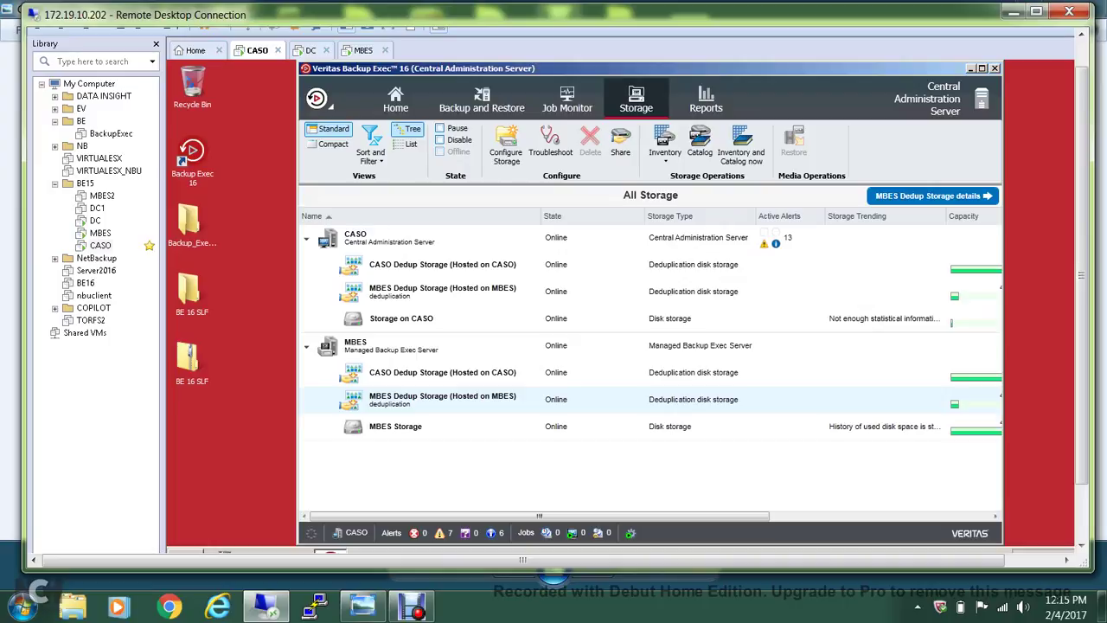
Review which servers share the MBES Dedup Storage hosted on MBES, leaving its sharing settings as they are
right_click(437, 399)
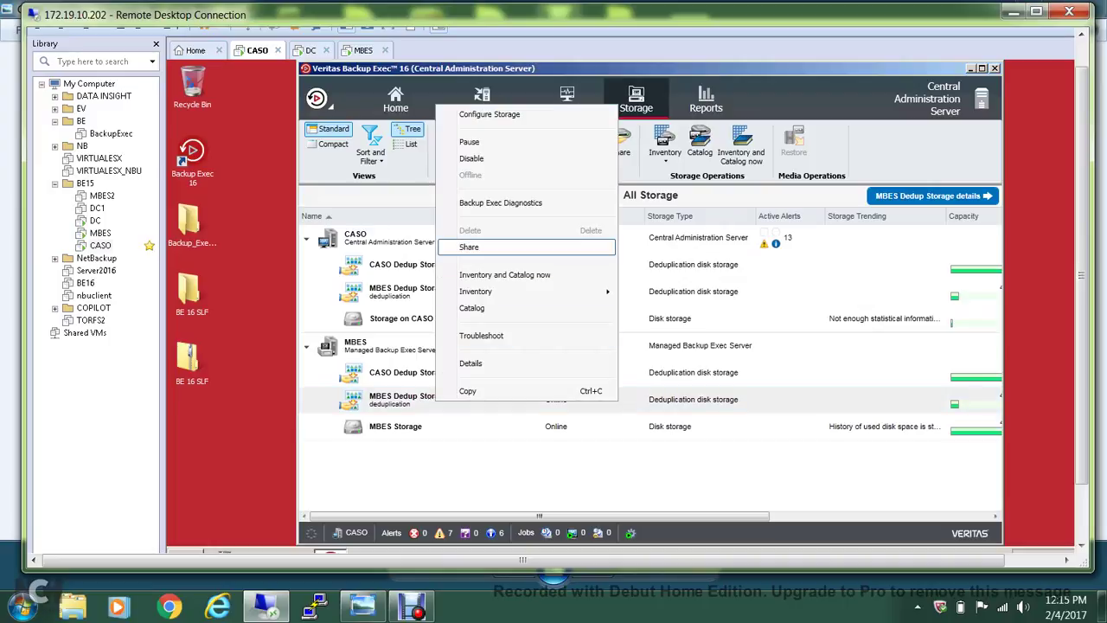
click(471, 247)
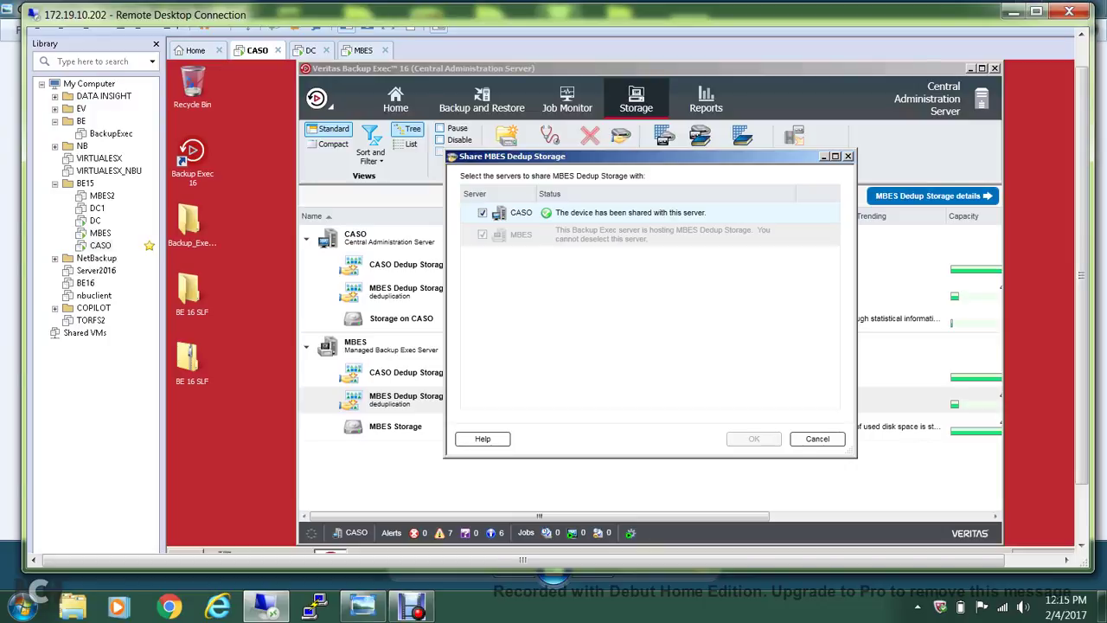
click(848, 156)
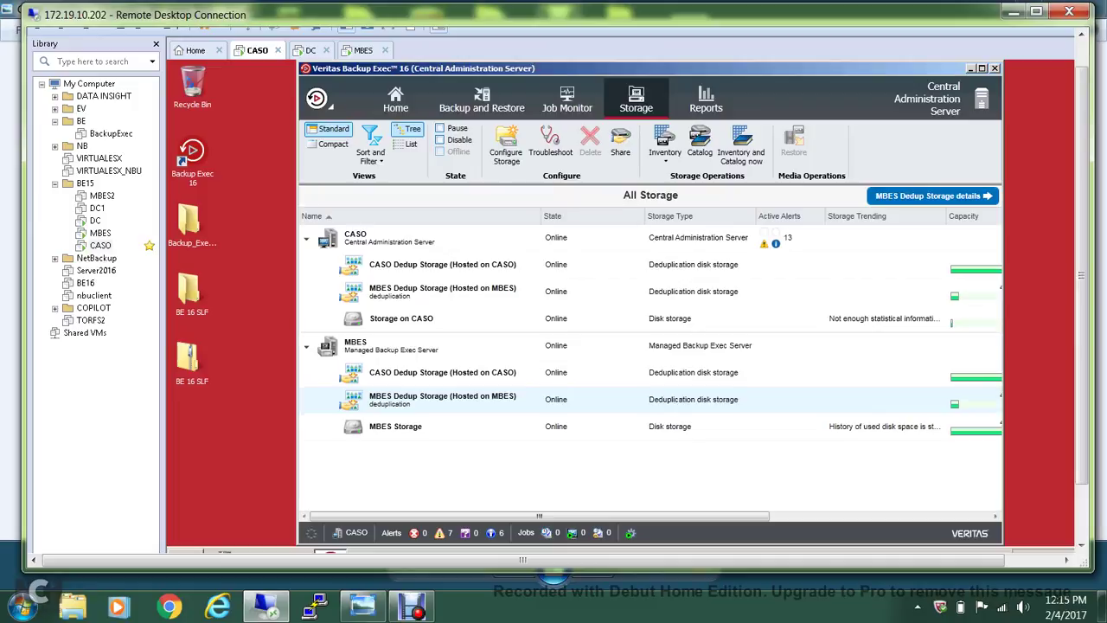
Review which servers share the CASO Dedup Storage hosted on CASO, leaving its sharing settings as they are
click(442, 264)
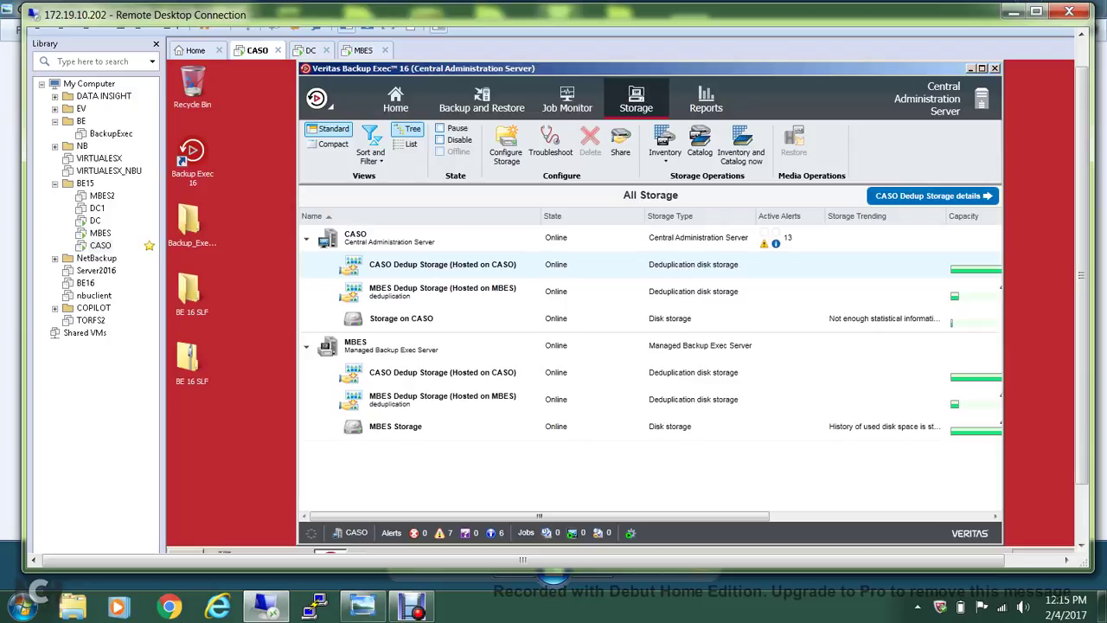
right_click(400, 264)
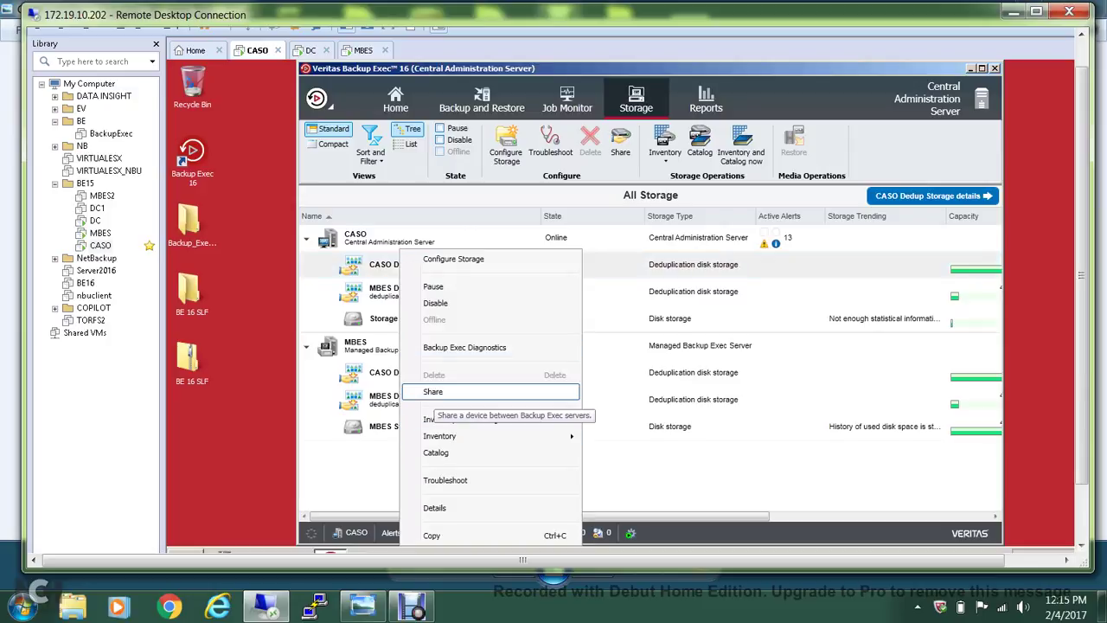
click(433, 392)
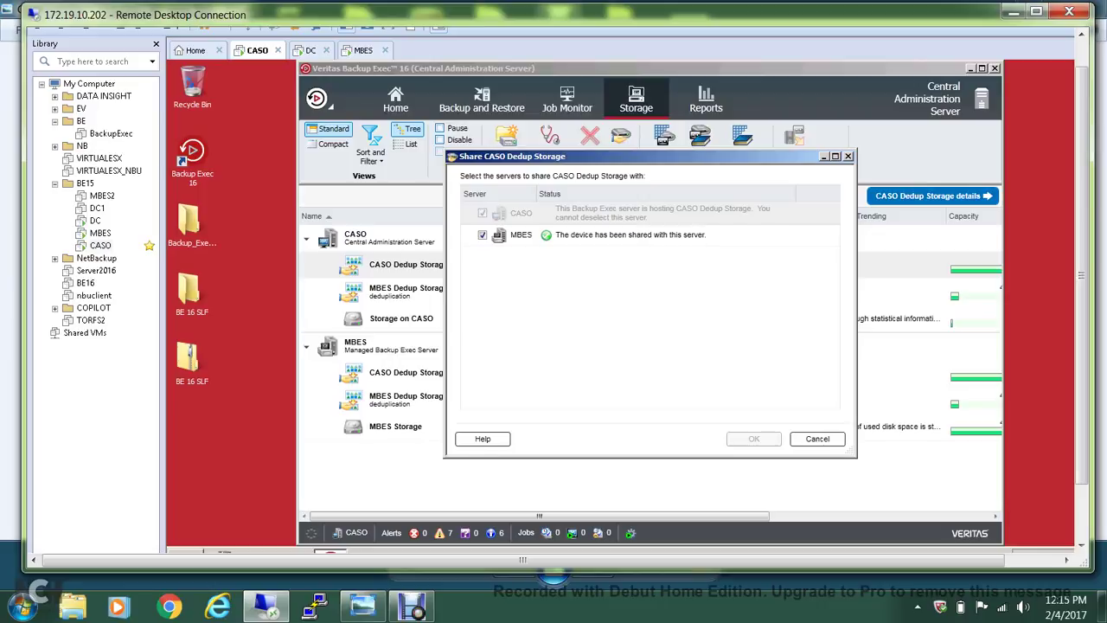
click(848, 156)
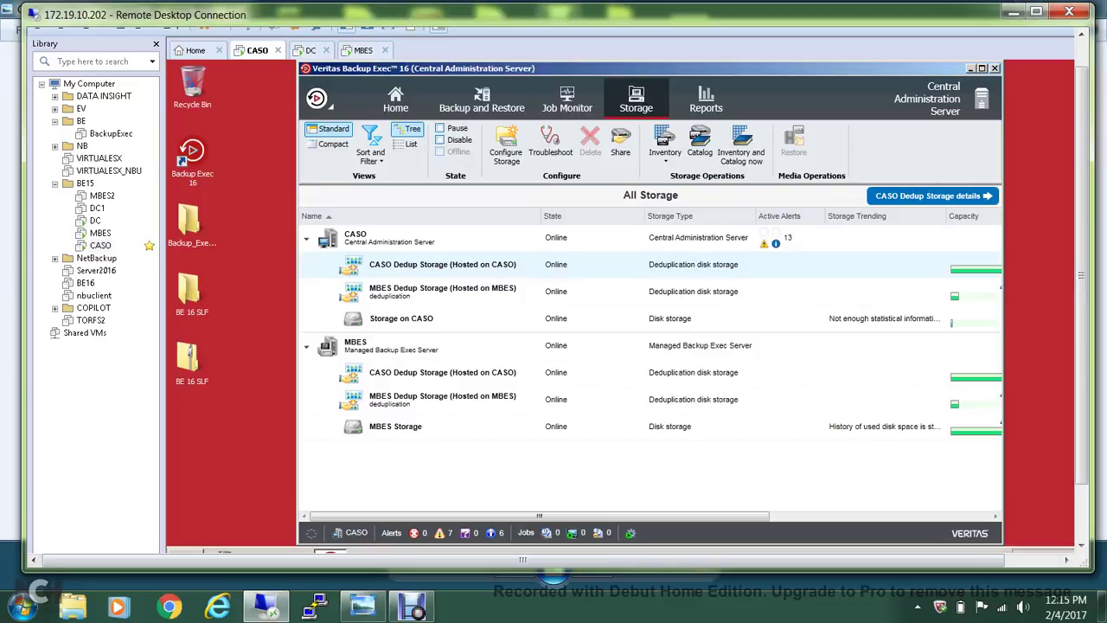
View the Optimized Duplication.png diagram in Windows Photo Viewer and return to the Remote Desktop session
click(362, 605)
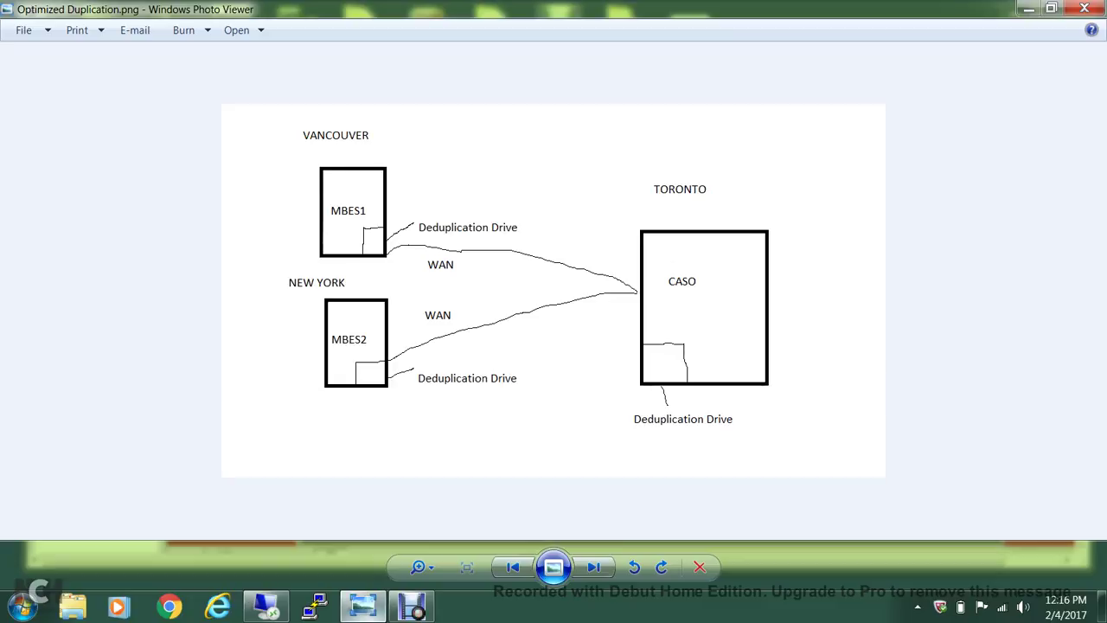
mouse_move(364, 606)
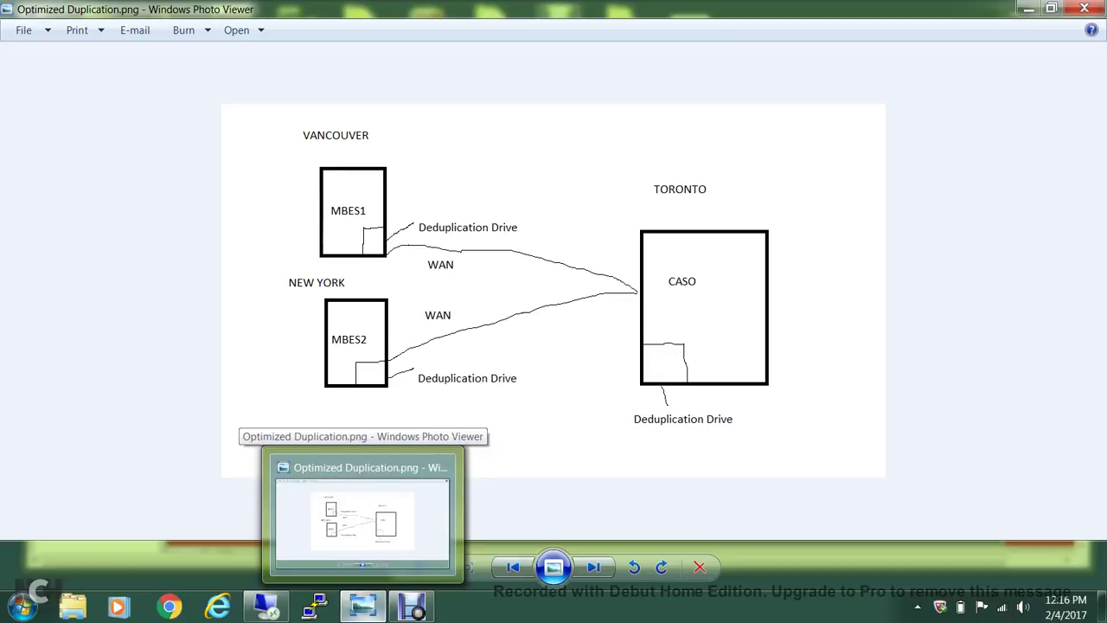
click(266, 606)
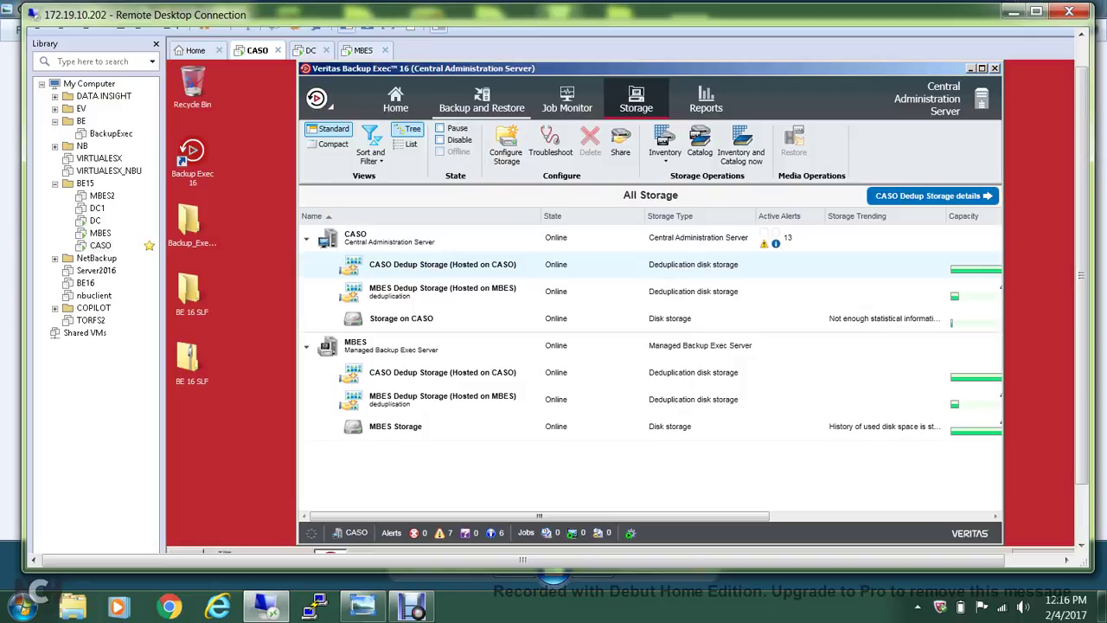
Create an agent-based backup of server DC that backs up to deduplication disk storage and duplicates to deduplication storage
click(482, 100)
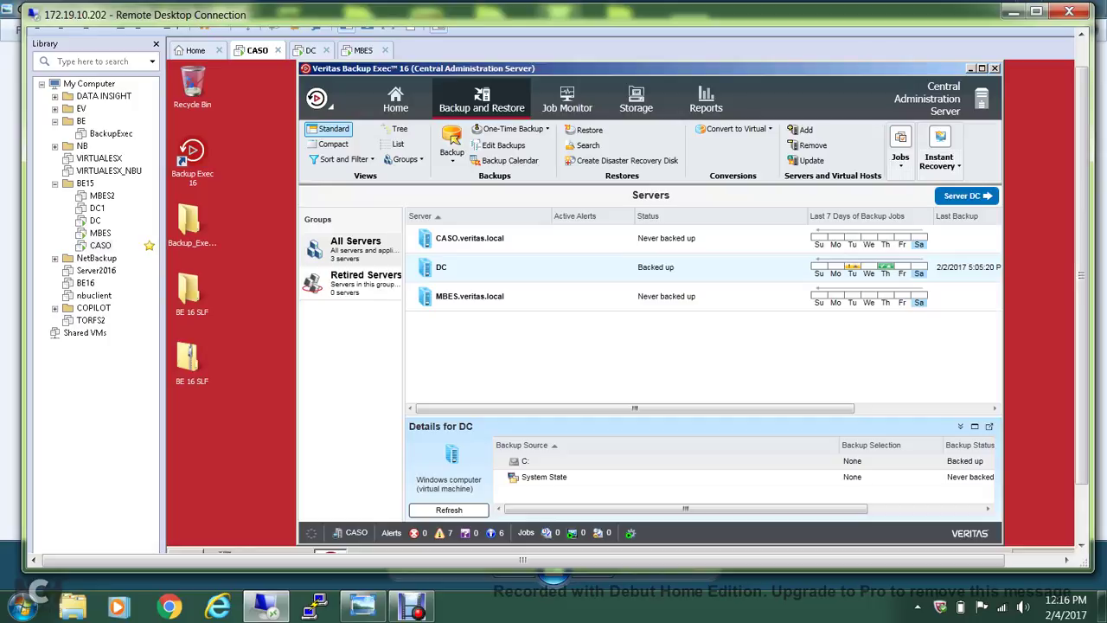
right_click(483, 266)
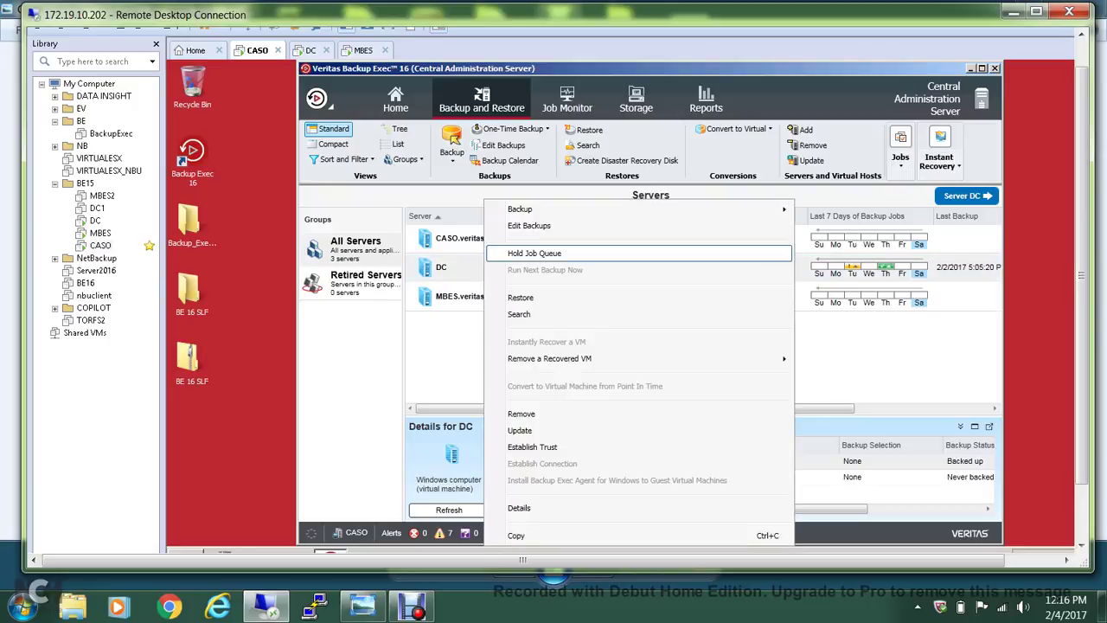
mouse_move(520, 209)
key(Right)
key(Down)
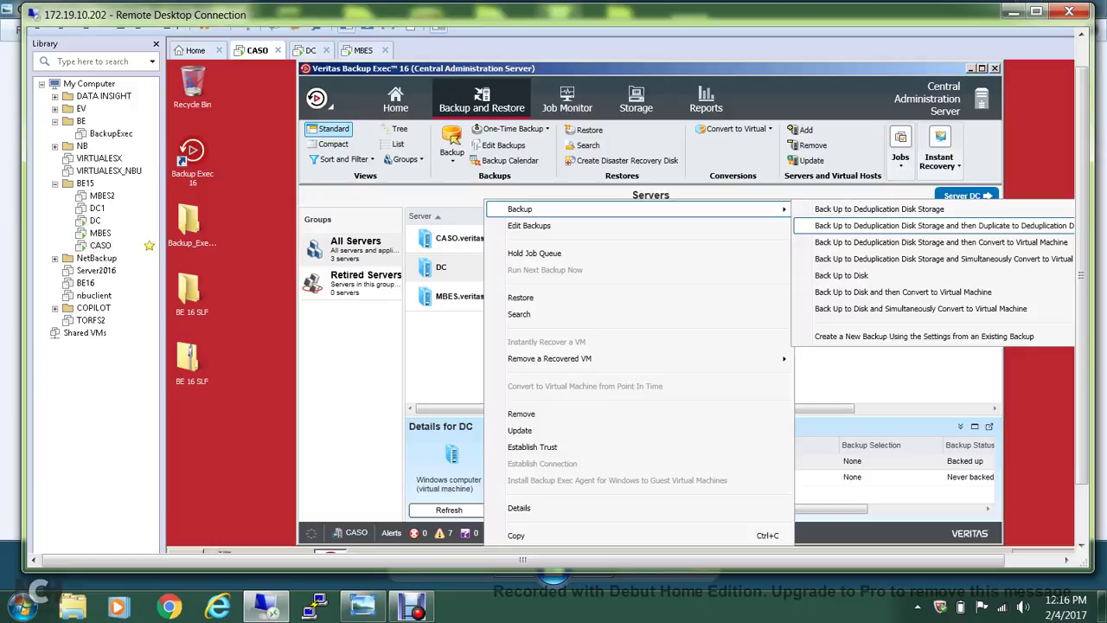
click(935, 225)
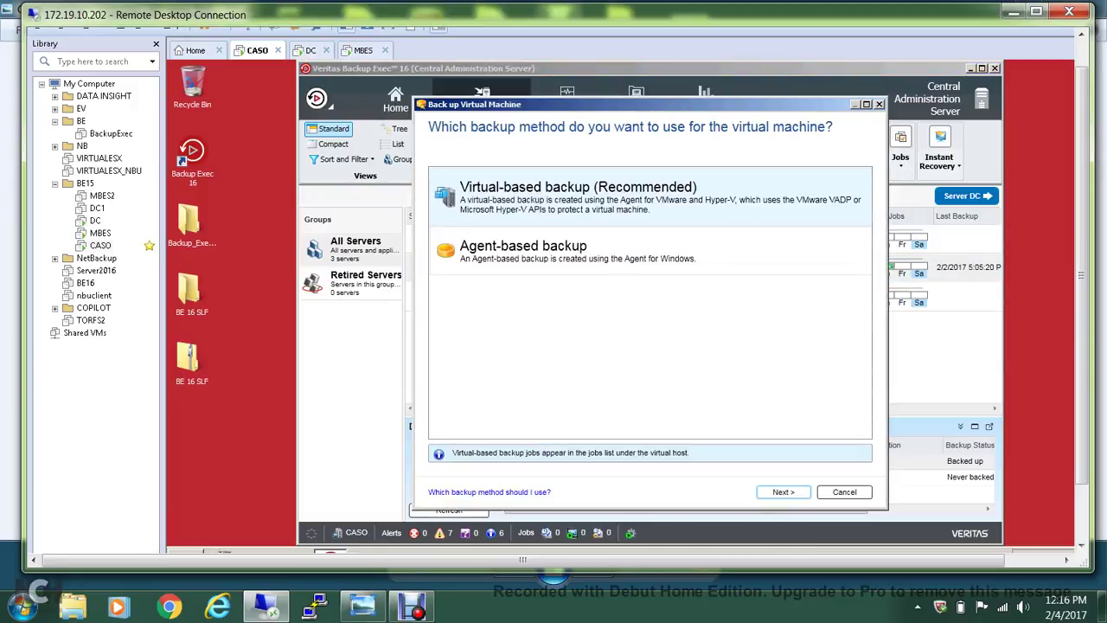
click(578, 251)
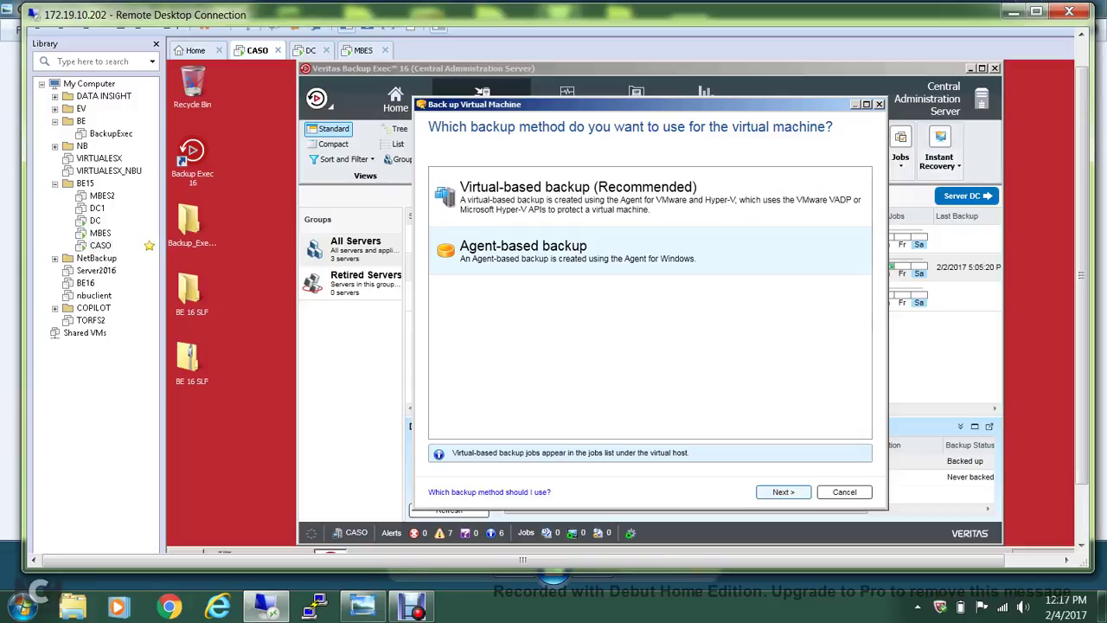
click(783, 492)
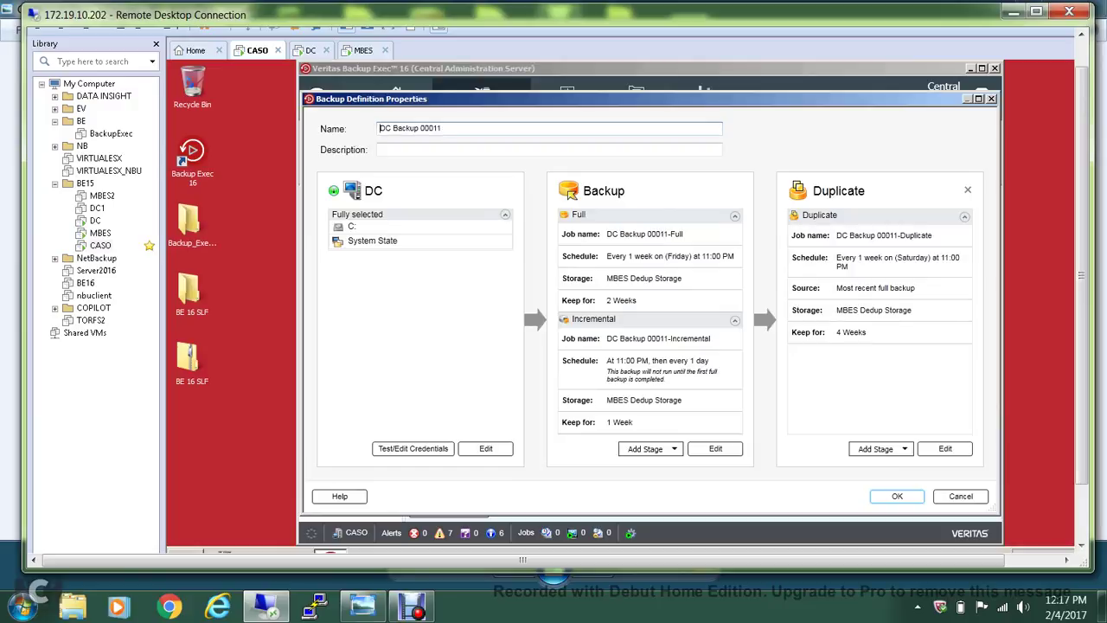
Name the backup definition BE DEMO REPLICATION
key(BackSpace)
key(BackSpace)
key(BackSpace)
key(BackSpace)
key(BackSpace)
key(BackSpace)
key(BackSpace)
key(BackSpace)
key(BackSpace)
key(BackSpace)
key(BackSpace)
key(BackSpace)
key(BackSpace)
key(BackSpace)
key(BackSpace)
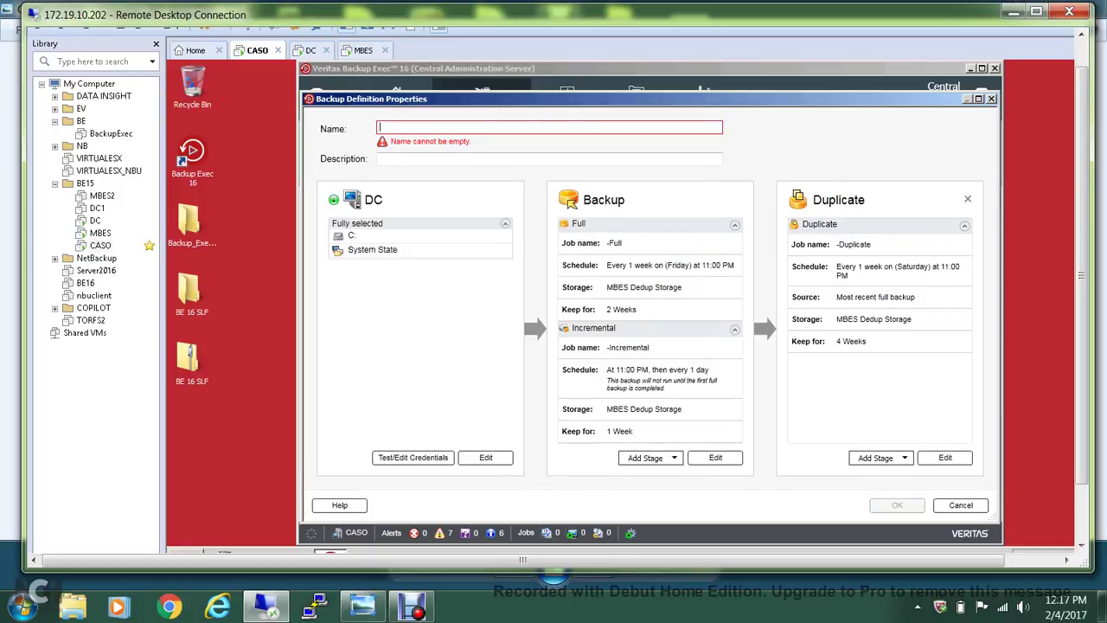
text(BE DEMO REPLICATKION)
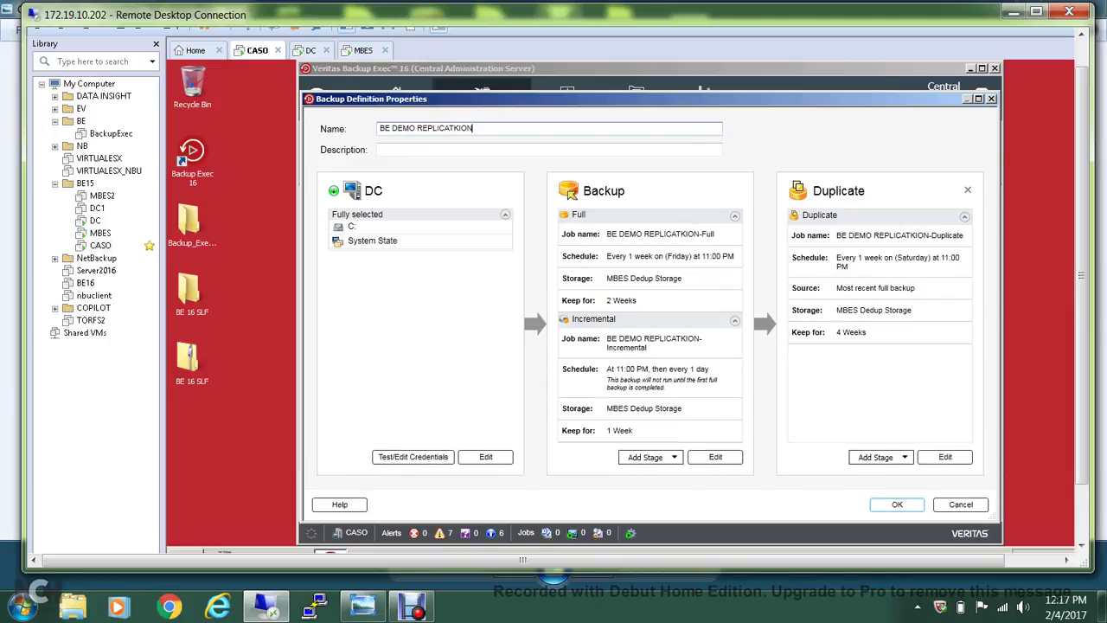
key(BackSpace)
key(BackSpace)
key(BackSpace)
key(BackSpace)
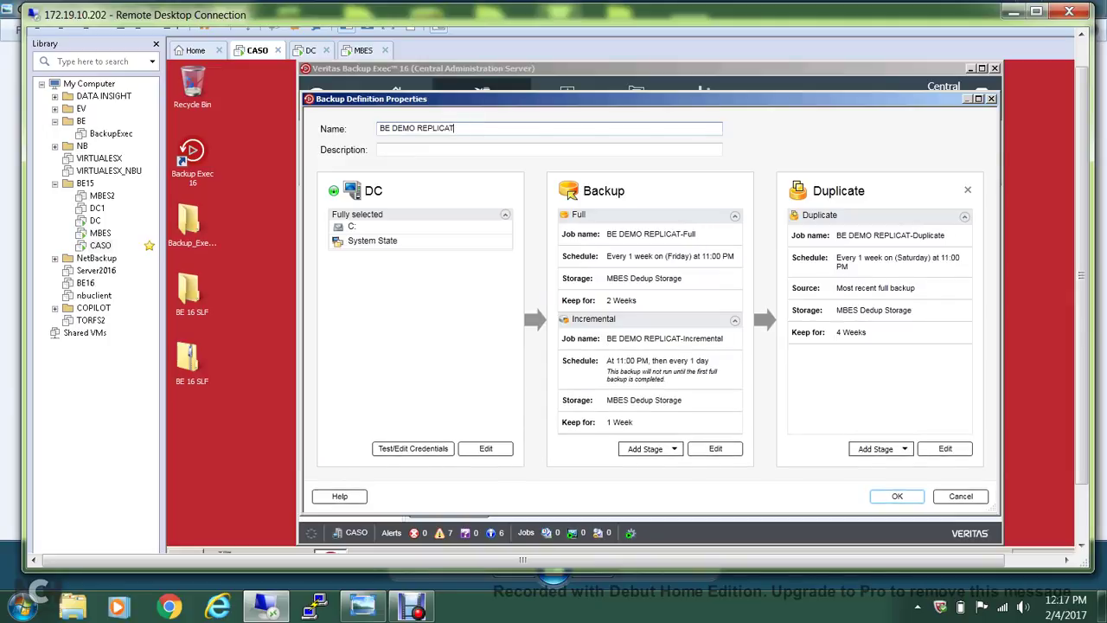
text(ION)
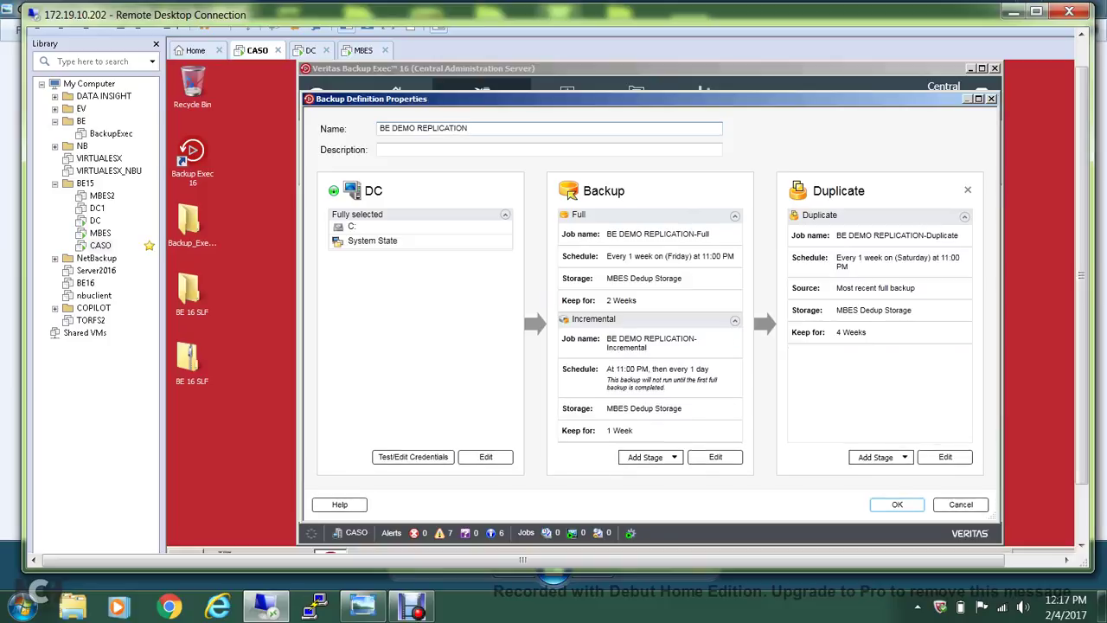
Review the credentials for DC and limit its backup selections to the REPLICATION folder on C:, excluding System State
click(413, 457)
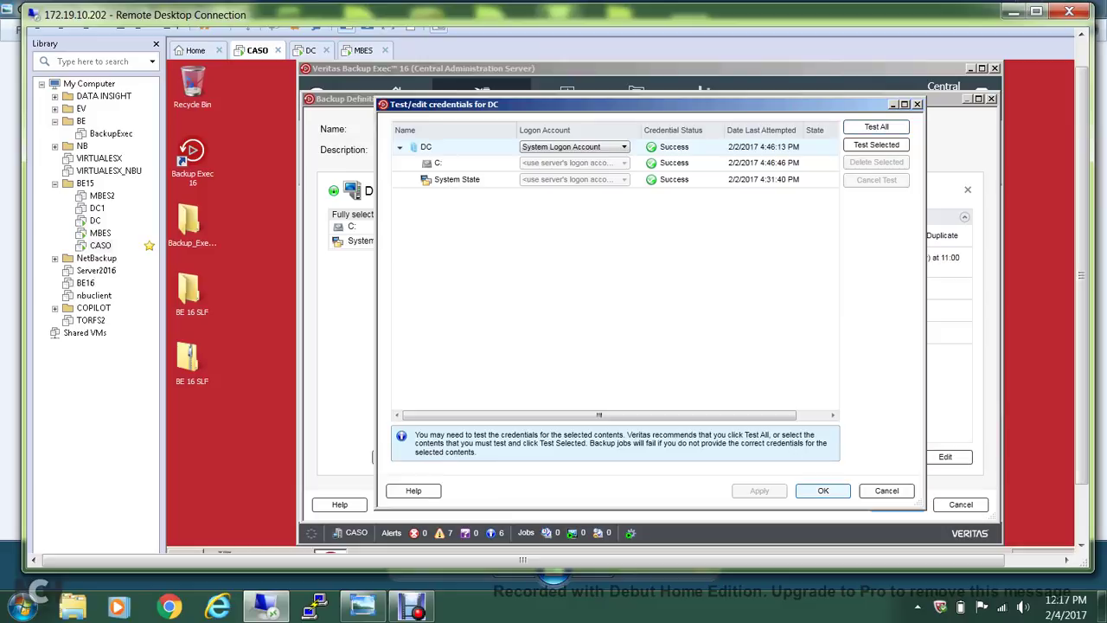
click(823, 490)
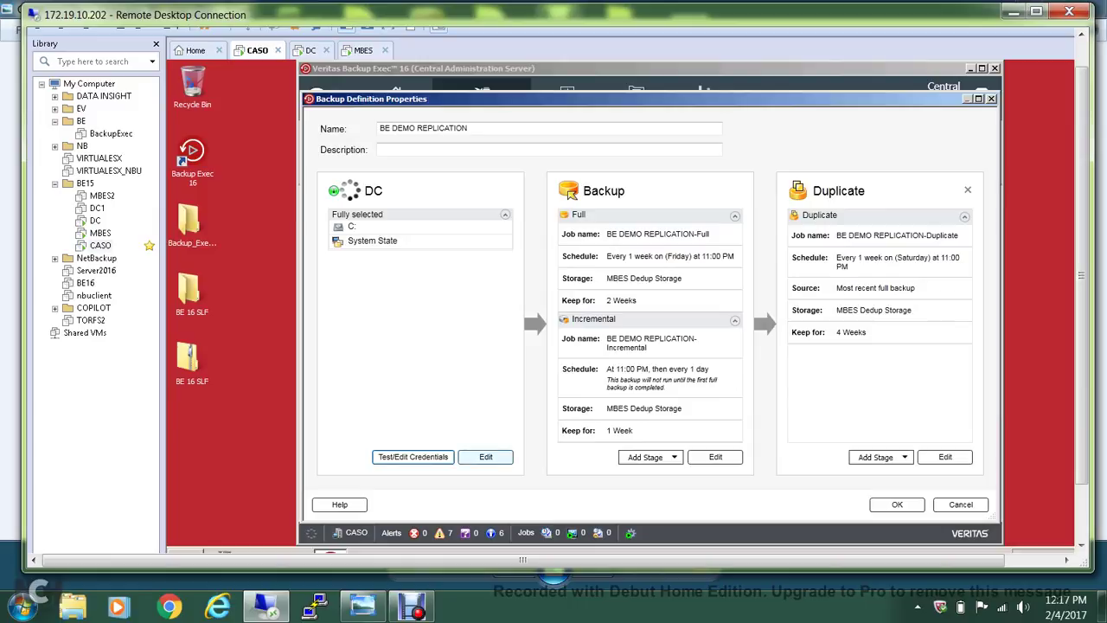
click(486, 457)
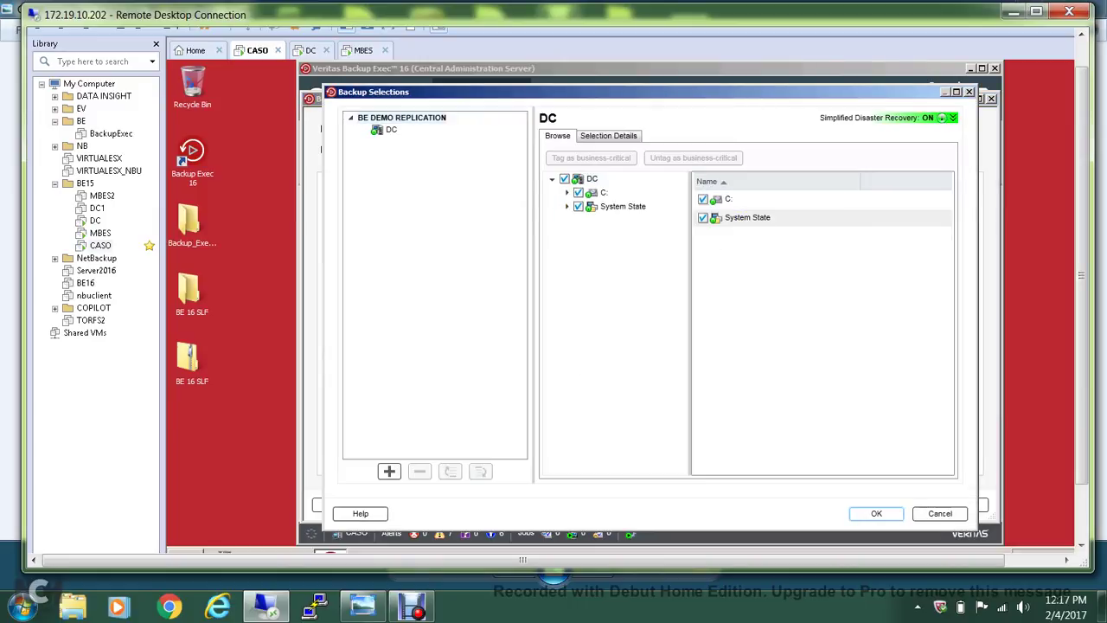
click(578, 206)
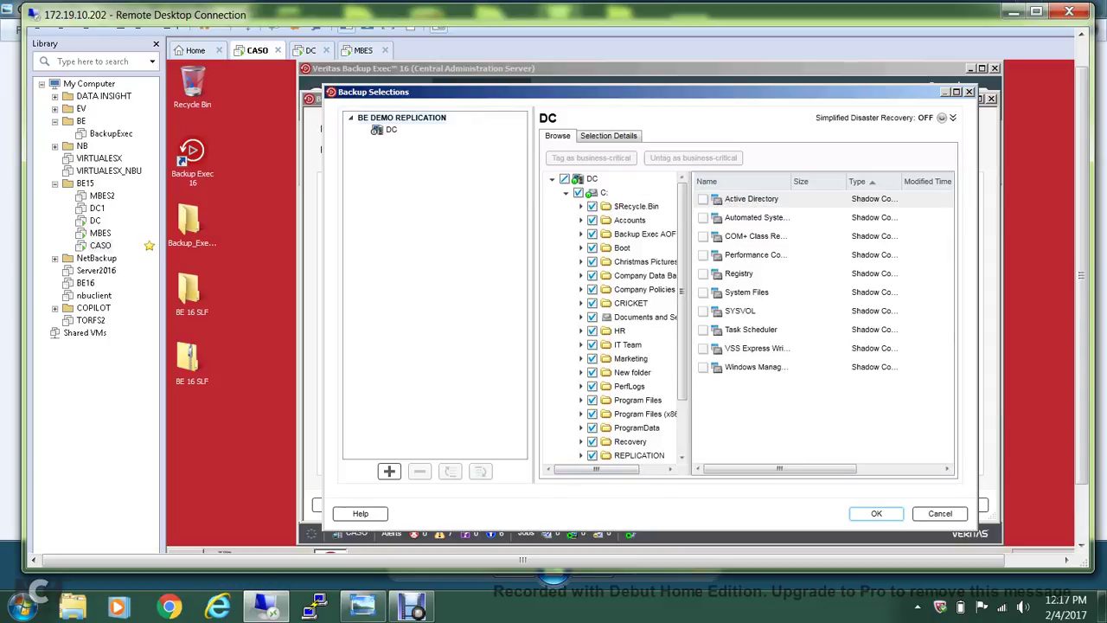
click(578, 192)
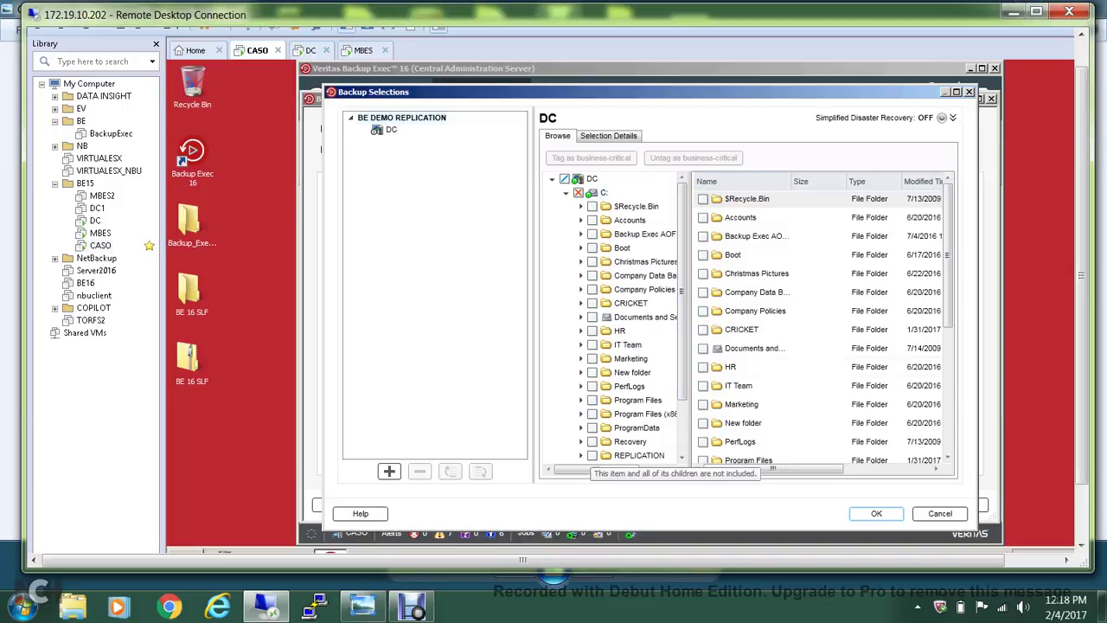
click(592, 455)
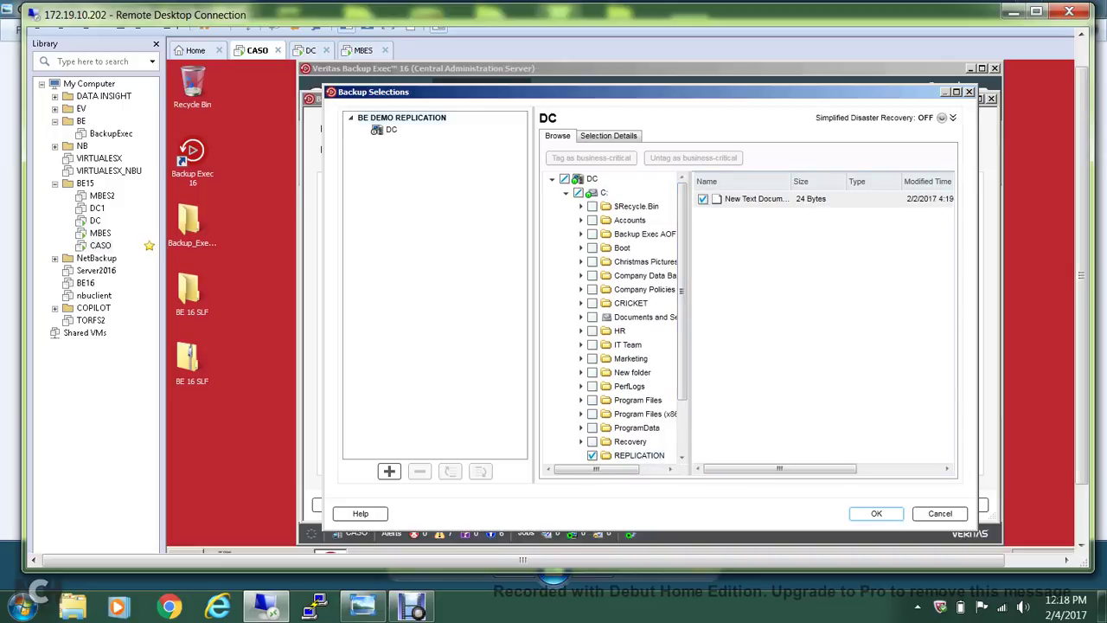
click(876, 514)
key(Return)
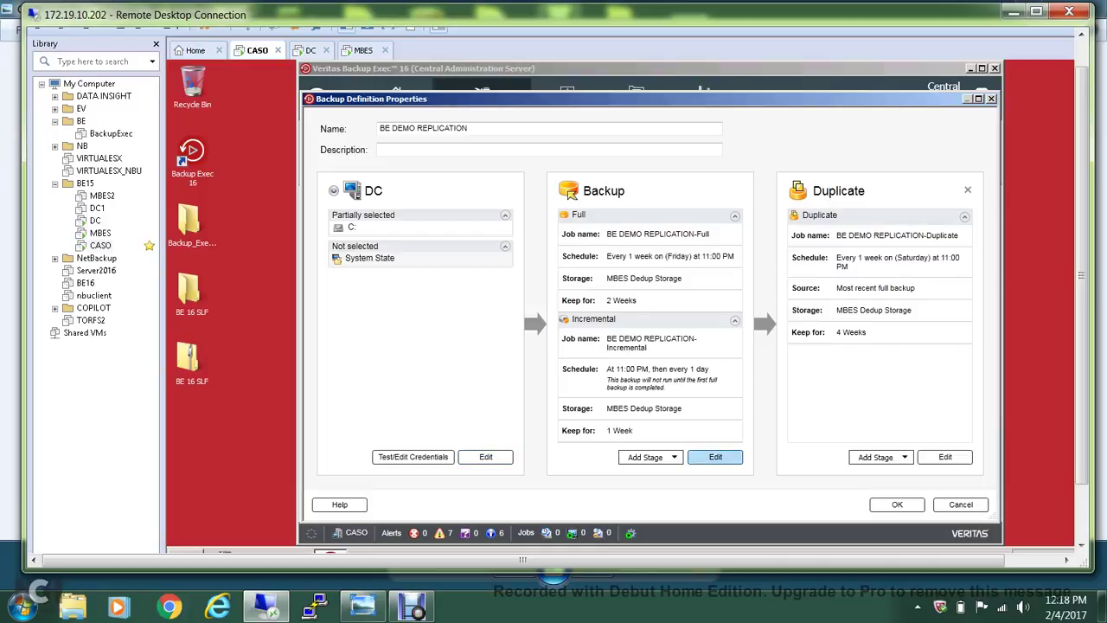
Remove the Incremental job from the schedule in the backup options
click(715, 456)
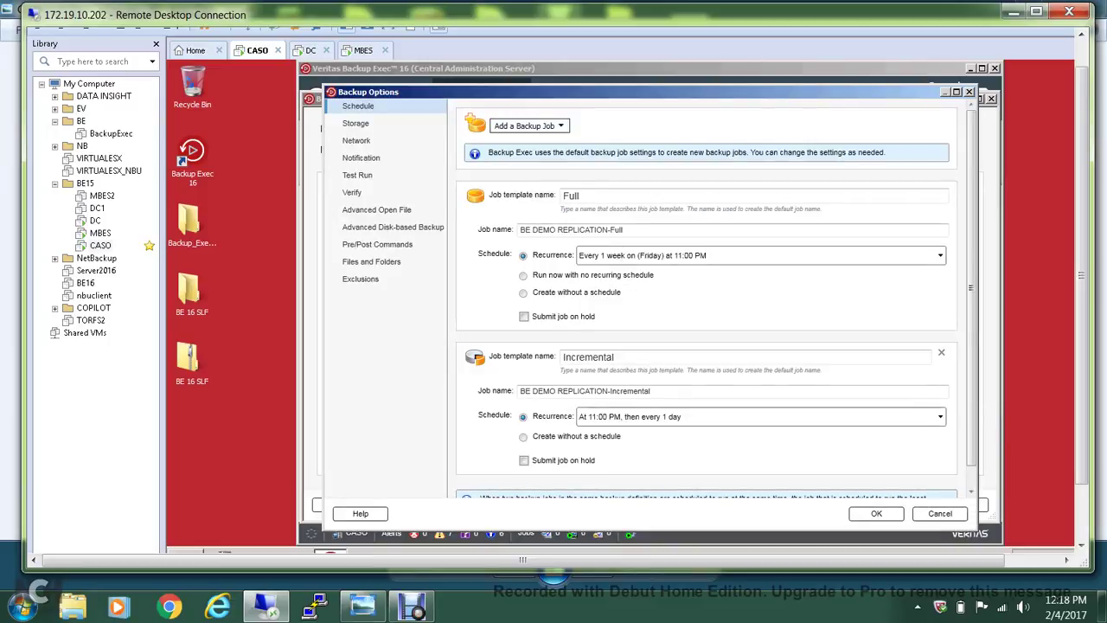
click(941, 352)
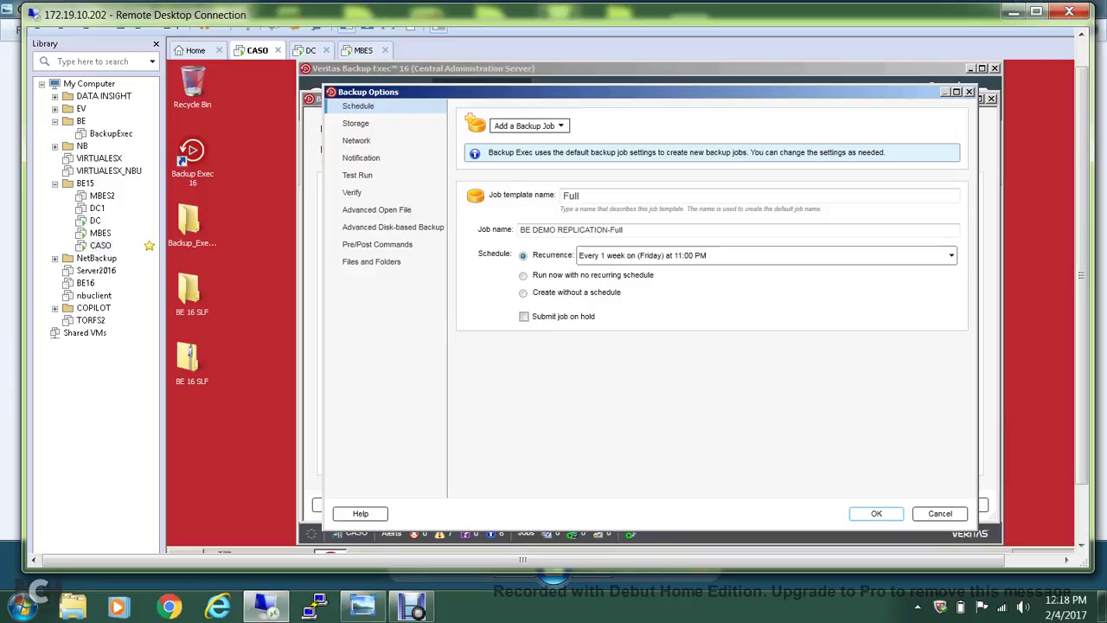
Rename the full backup job as BE DEMO REPLICATION and schedule it to run now with no recurring schedule
click(622, 229)
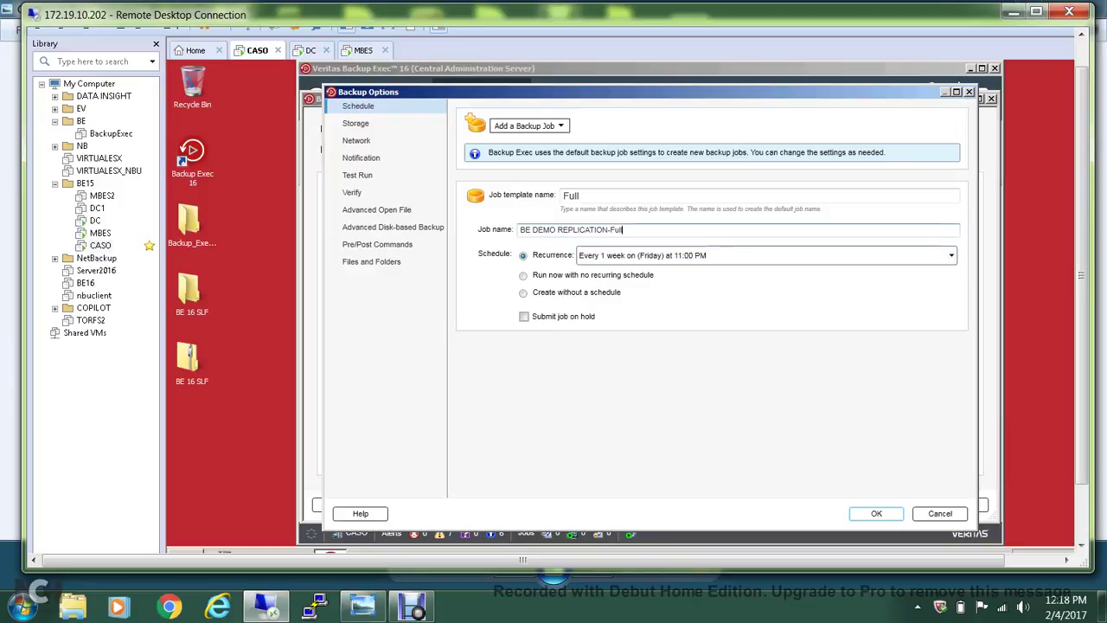
key(BackSpace)
key(BackSpace)
key(BackSpace)
key(BackSpace)
key(BackSpace)
key(BackSpace)
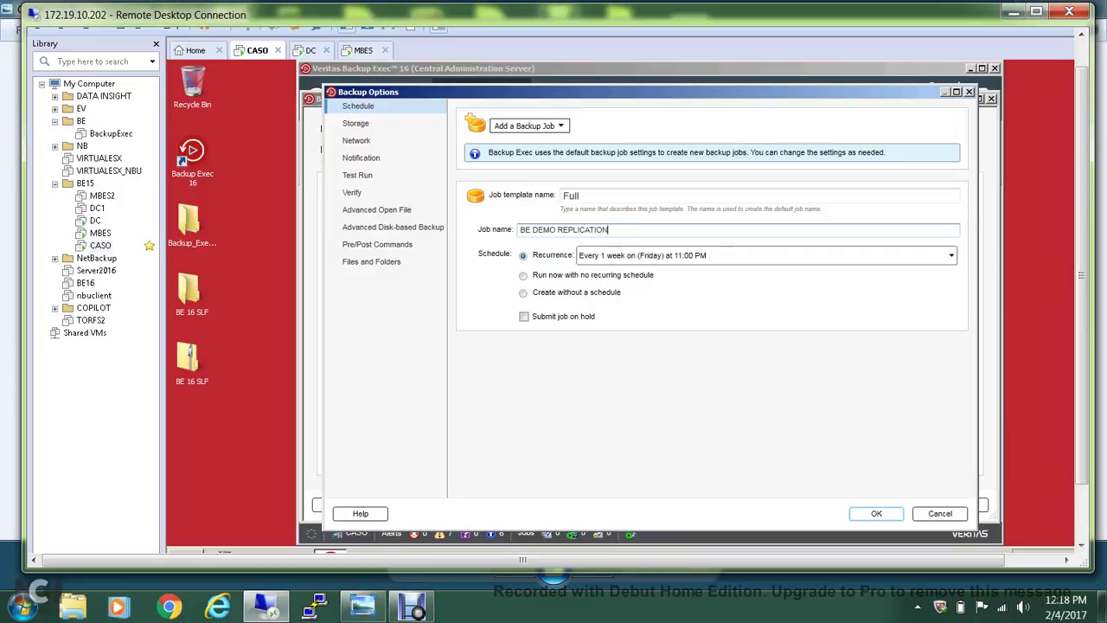
click(522, 275)
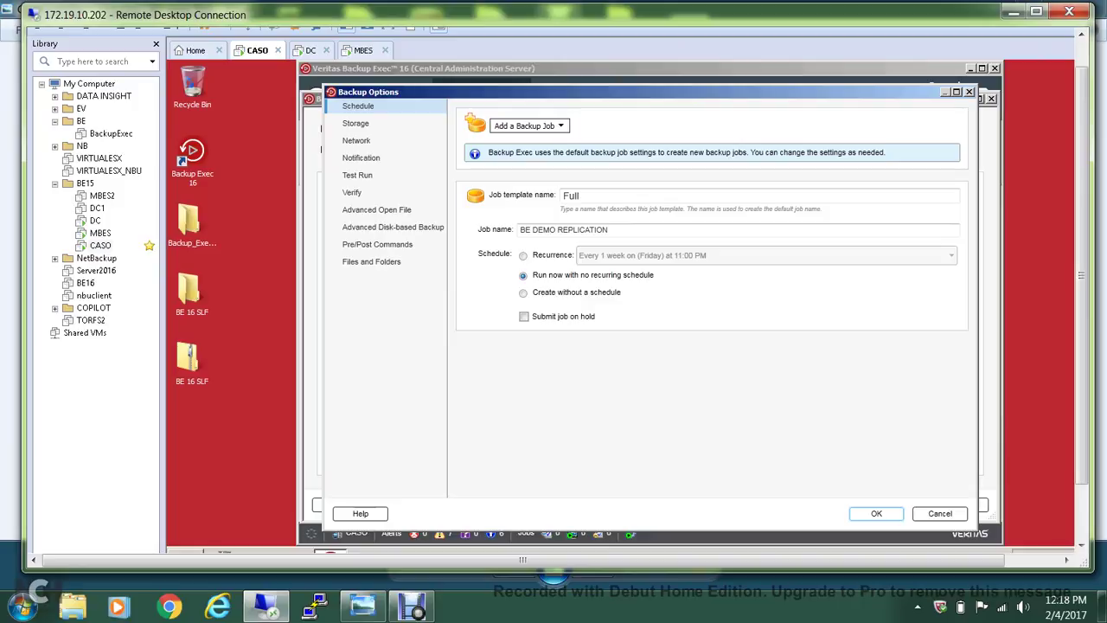
Set the Backup Exec server for all jobs in the backup definition to MBES in the storage options
click(355, 123)
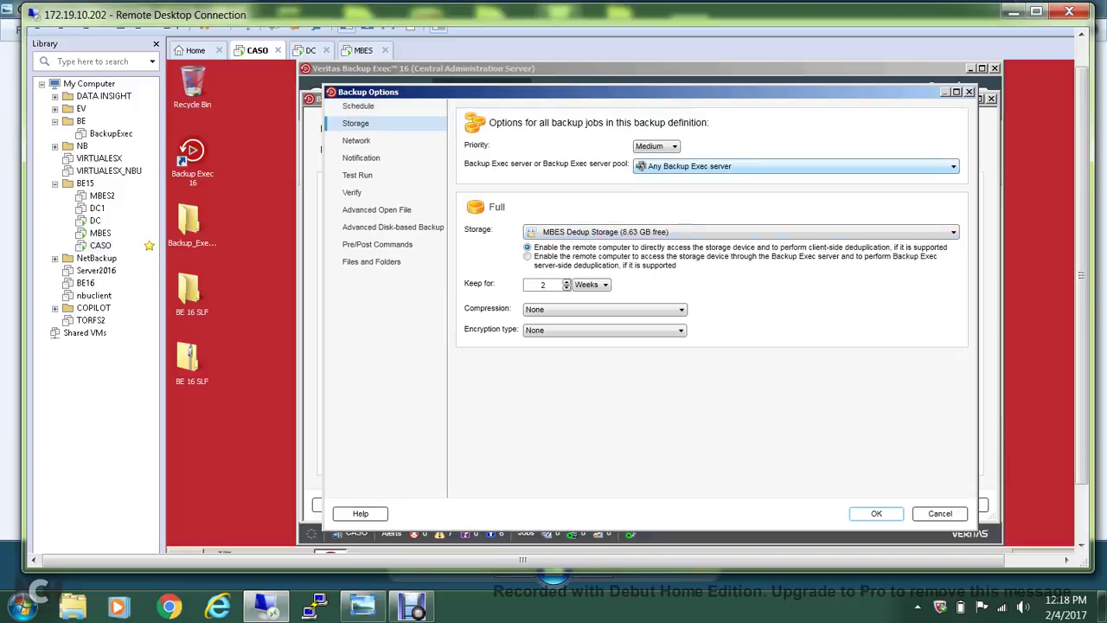
click(796, 166)
key(Down)
key(Down)
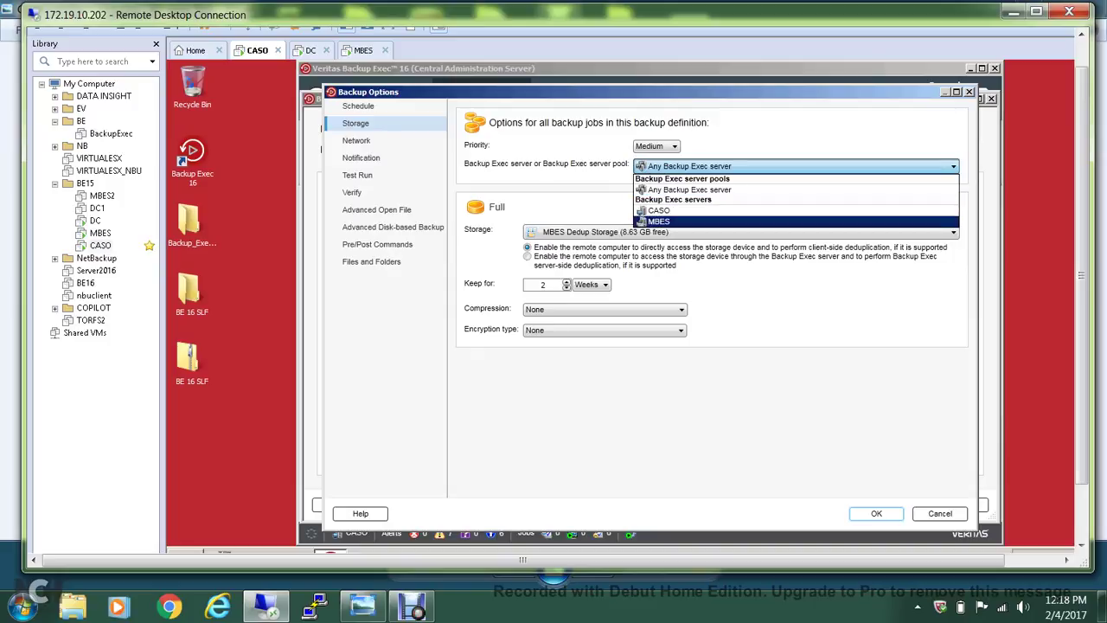
key(Return)
key(Tab)
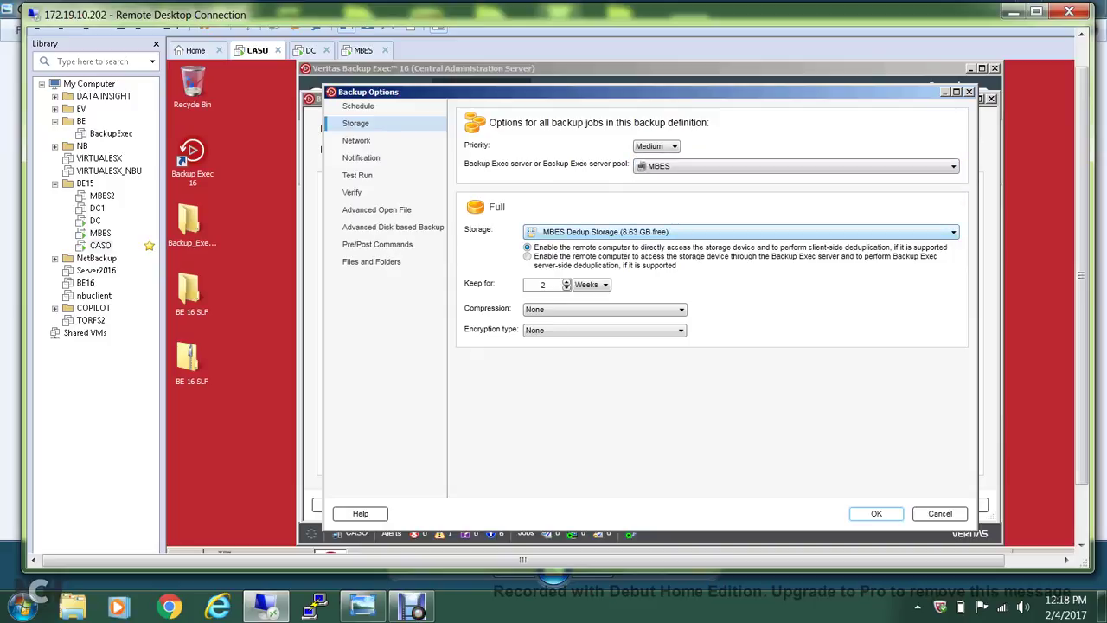
Set the full backup's storage to the shared MBES Dedup Storage device
key(alt+Down)
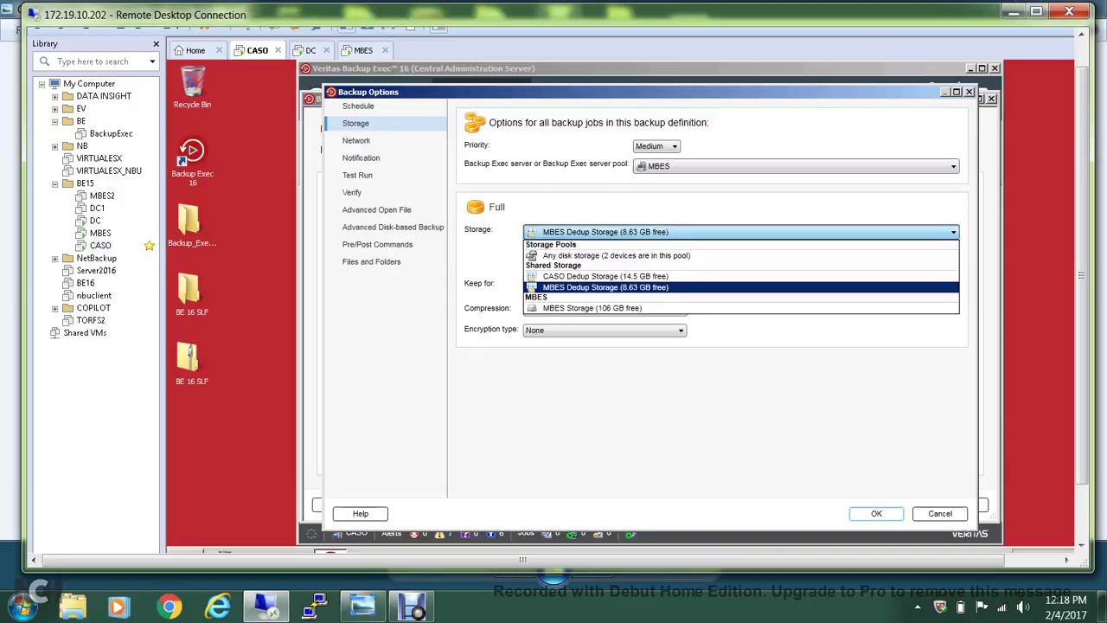
key(Up)
key(Up)
key(Down)
key(Down)
key(Return)
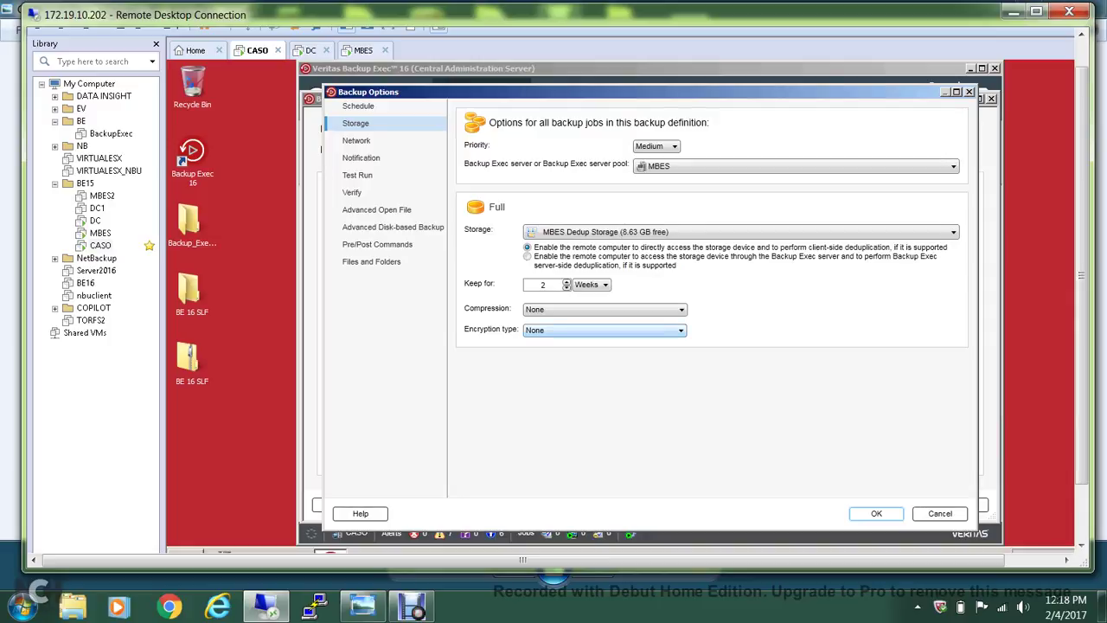
Keep the full backup's compression and encryption type at None and apply the backup options
click(603, 309)
click(604, 308)
click(604, 330)
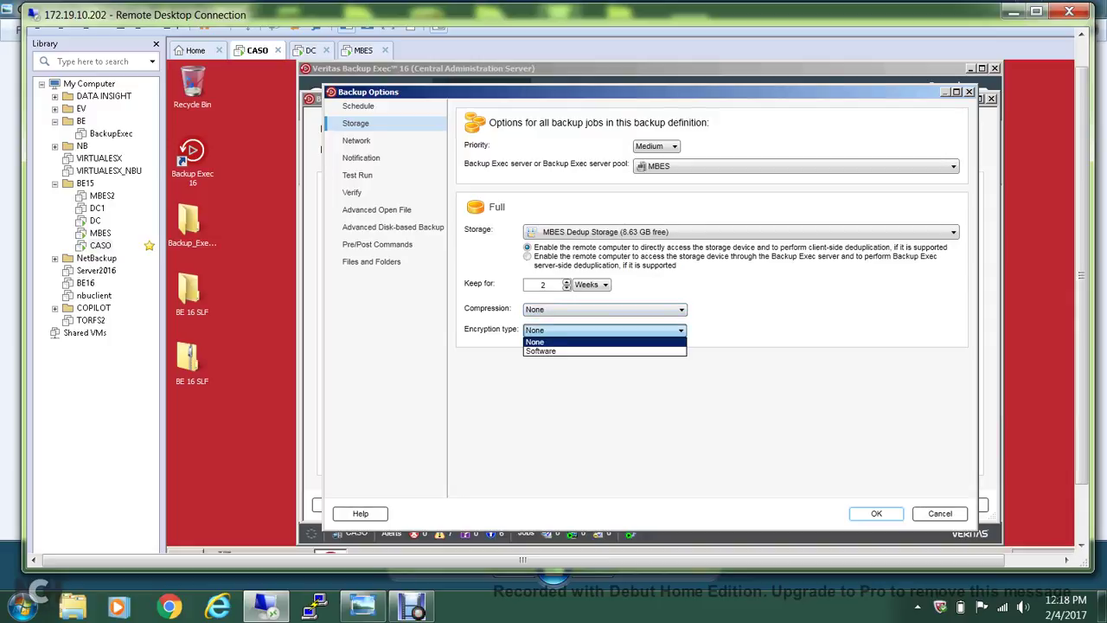
click(604, 342)
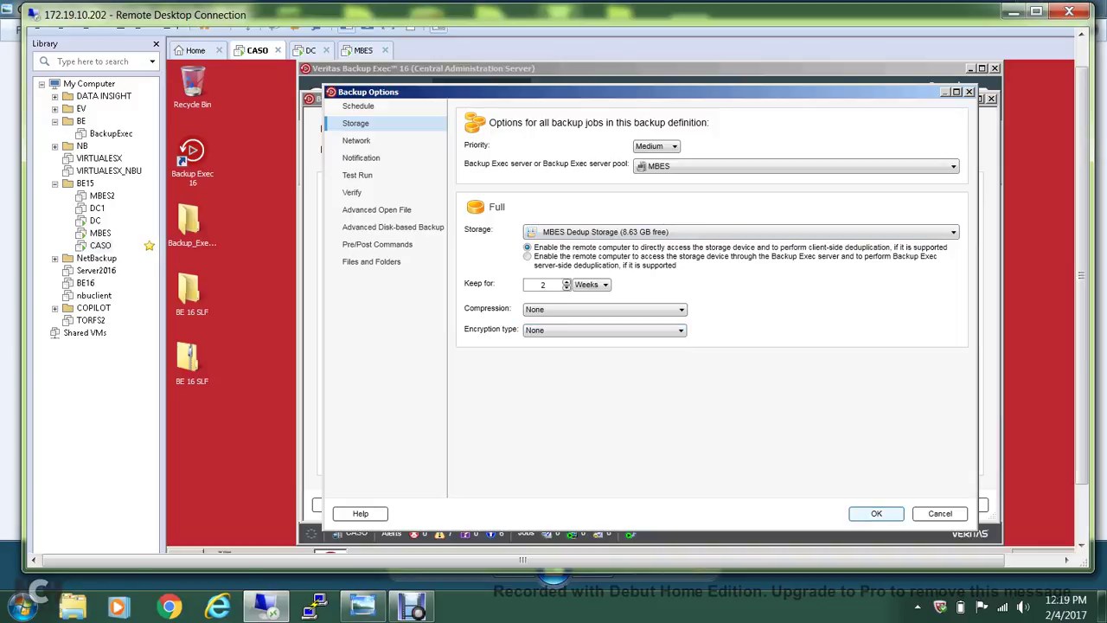
click(876, 513)
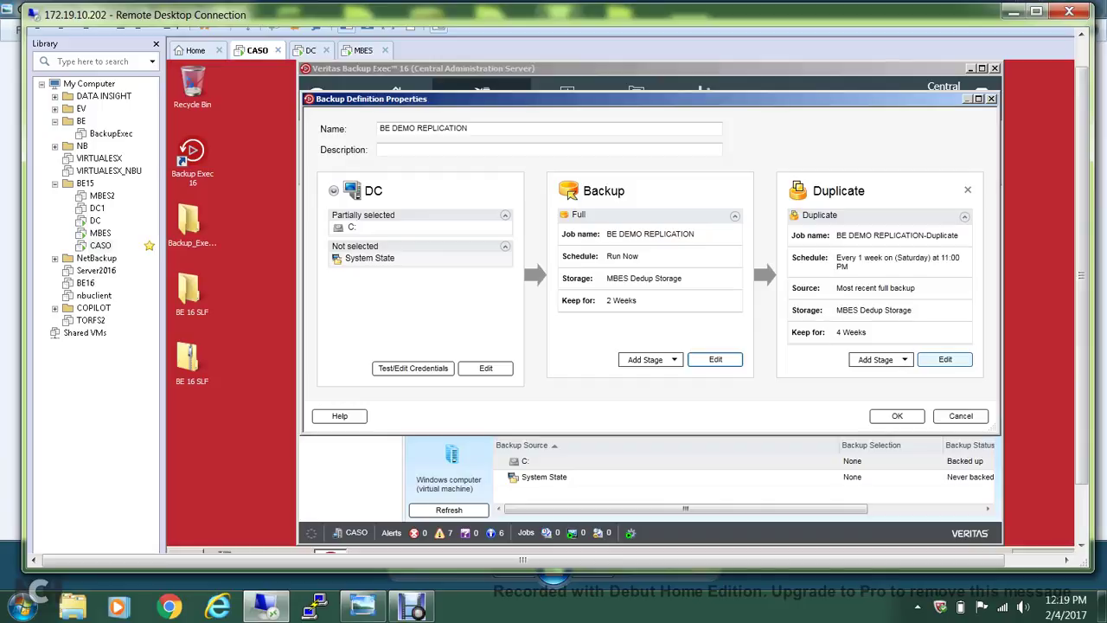
Set the Duplicate stage to duplicate data immediately after its Full source task completes
click(946, 359)
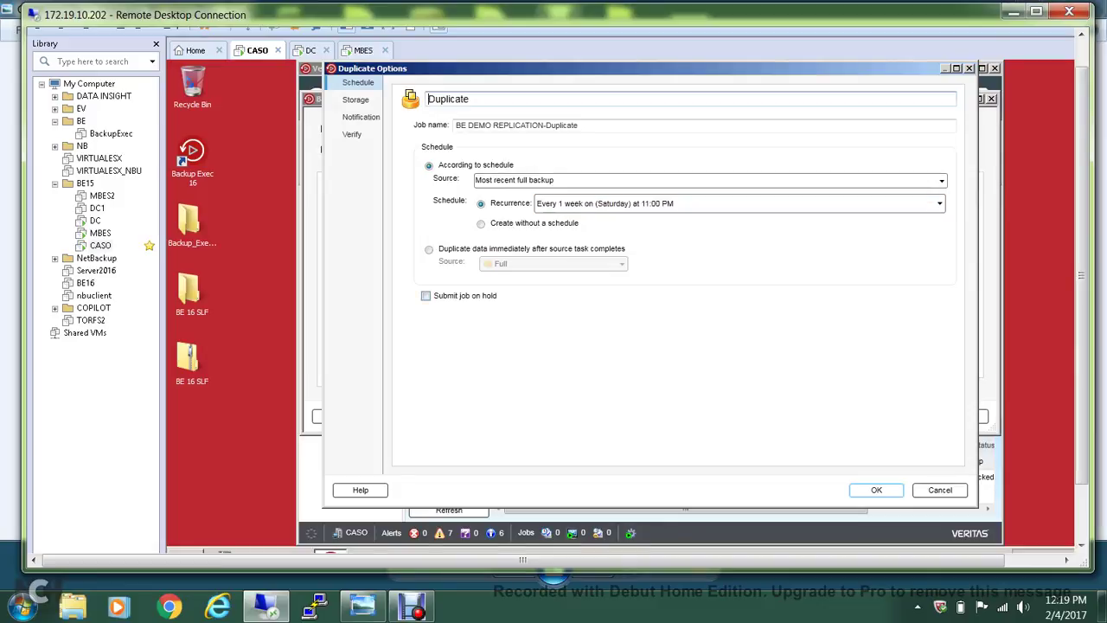
click(481, 223)
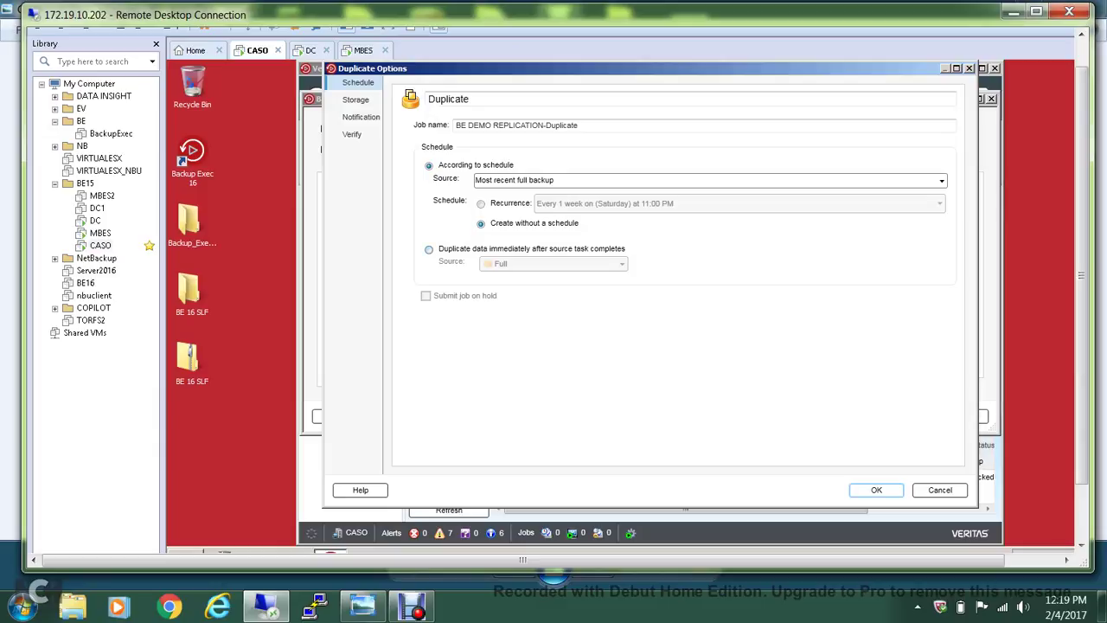
click(428, 249)
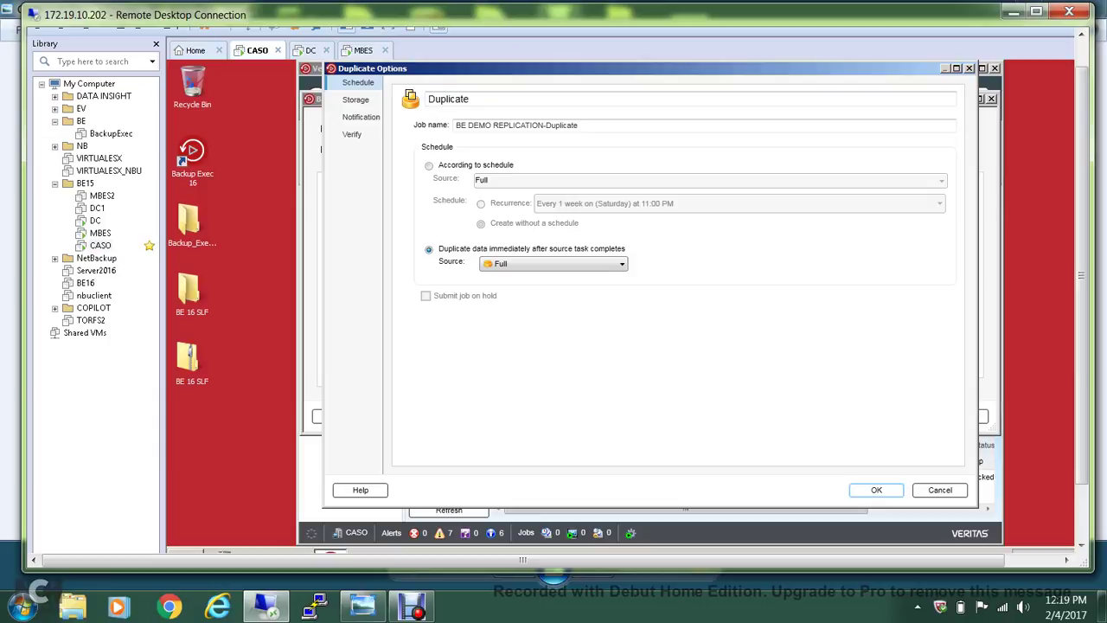
Set the Duplicate stage's storage to CASO Dedup Storage and submit the BE DEMO REPLICATION backup definition
click(355, 99)
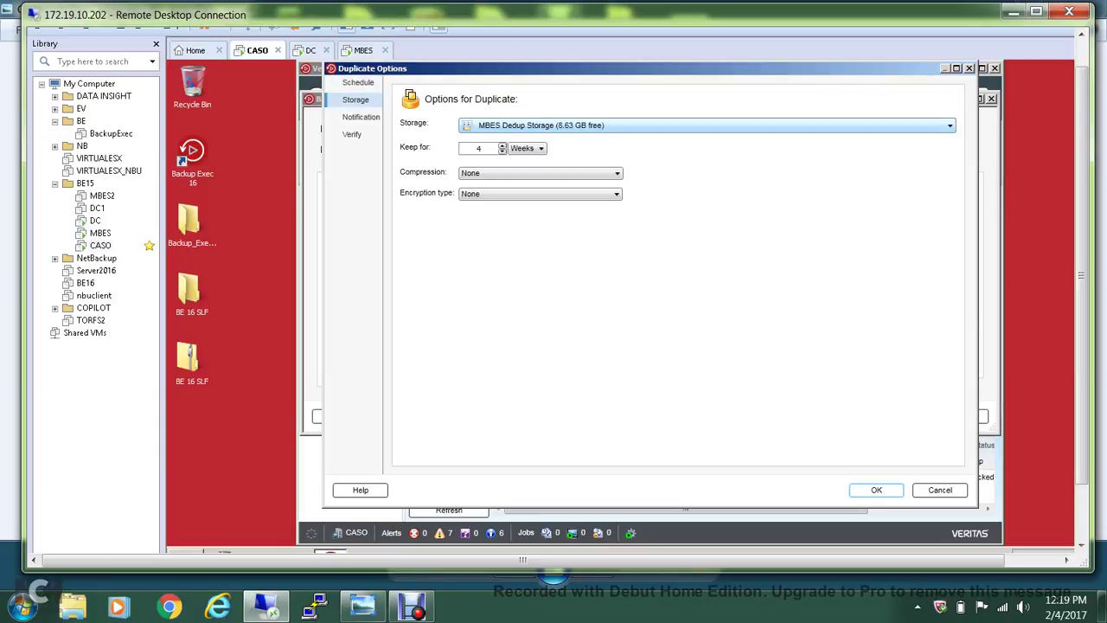
click(707, 126)
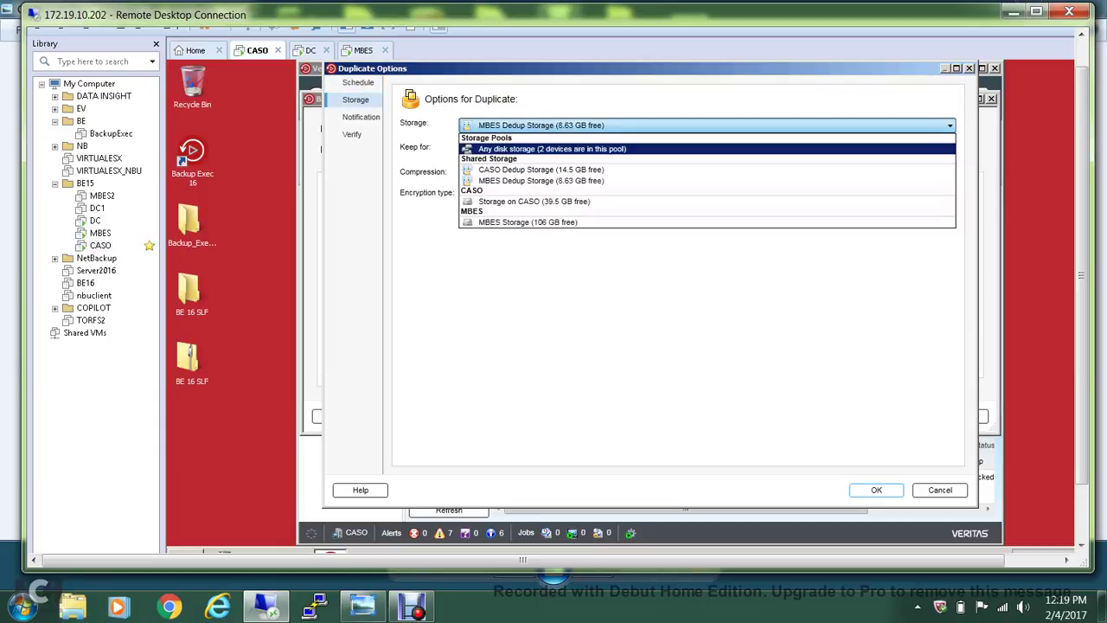
click(541, 170)
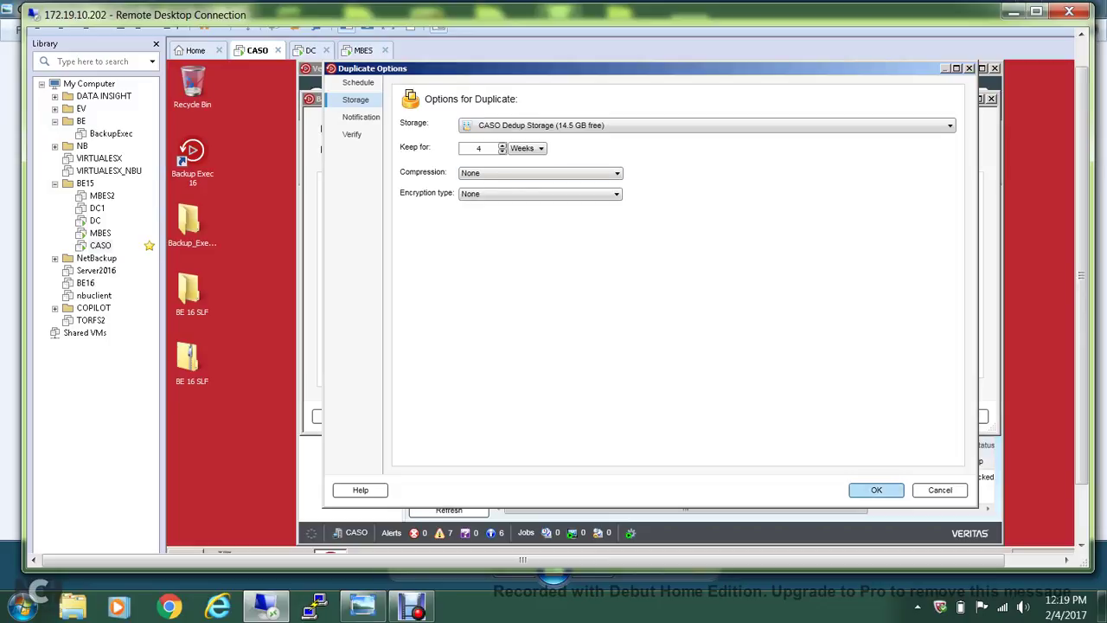
click(876, 490)
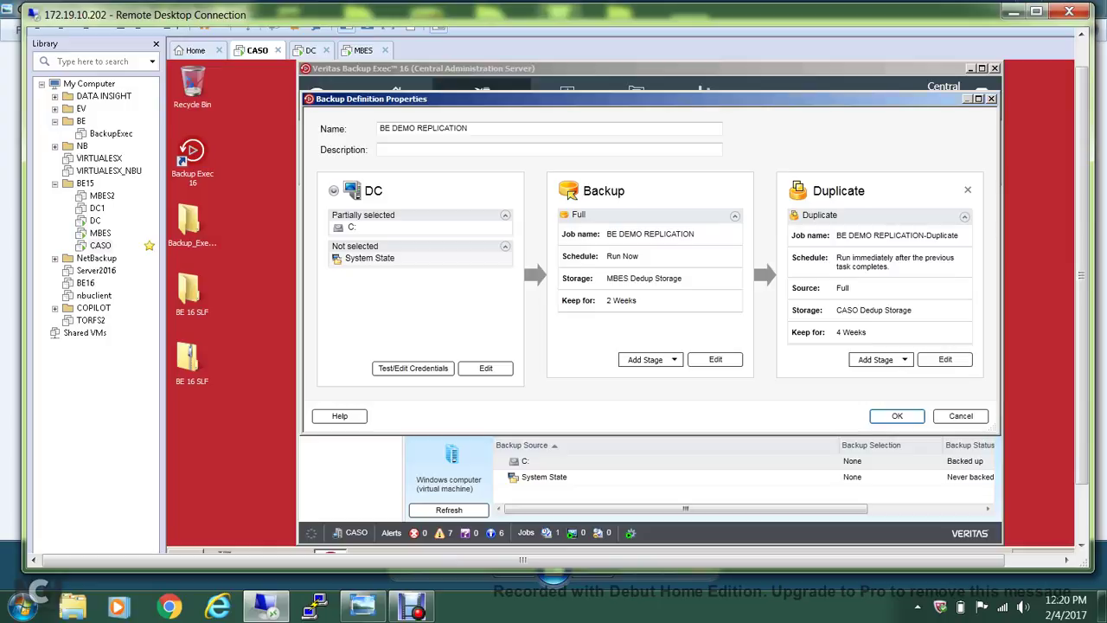
key(Return)
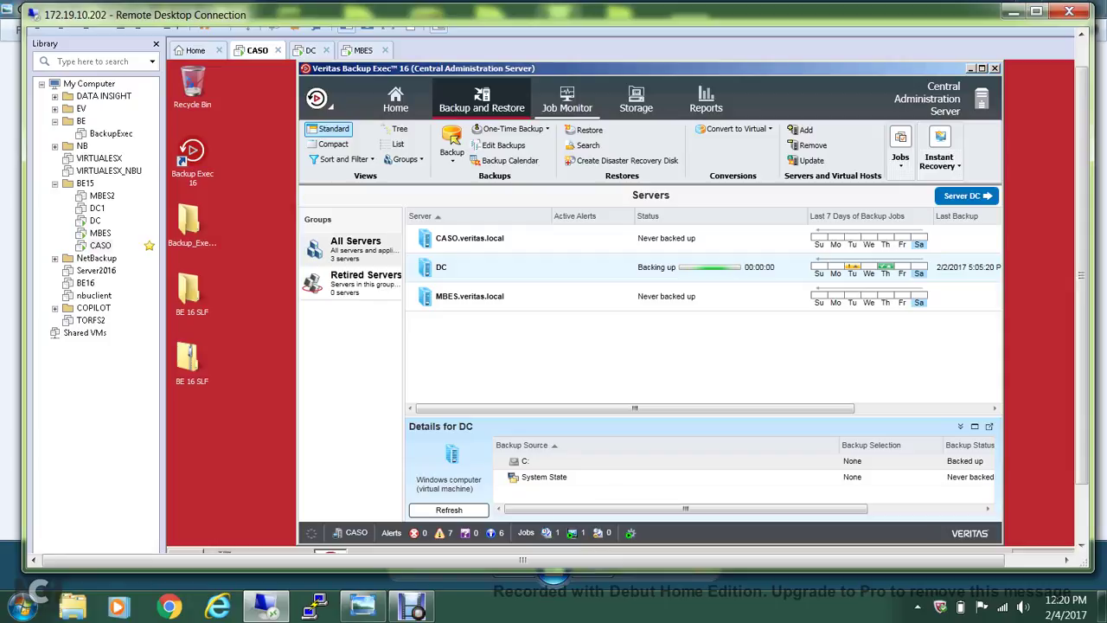
Check the BE DEMO REPLICATION job in the Job Monitor and switch to the Optimized Duplication.png diagram in Windows Photo Viewer
click(567, 99)
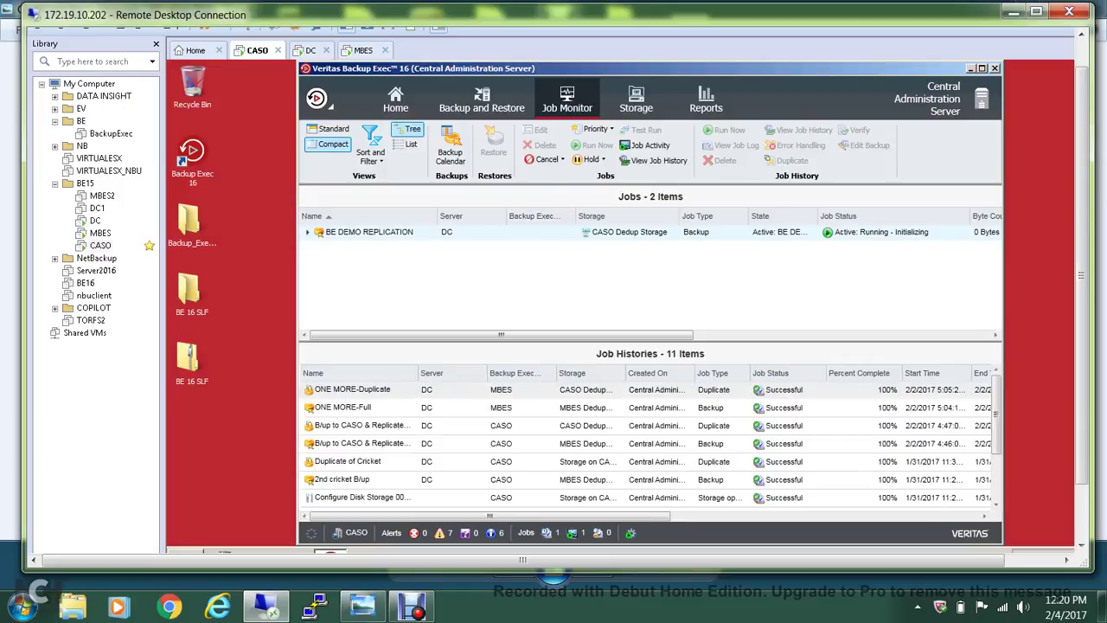
mouse_move(268, 606)
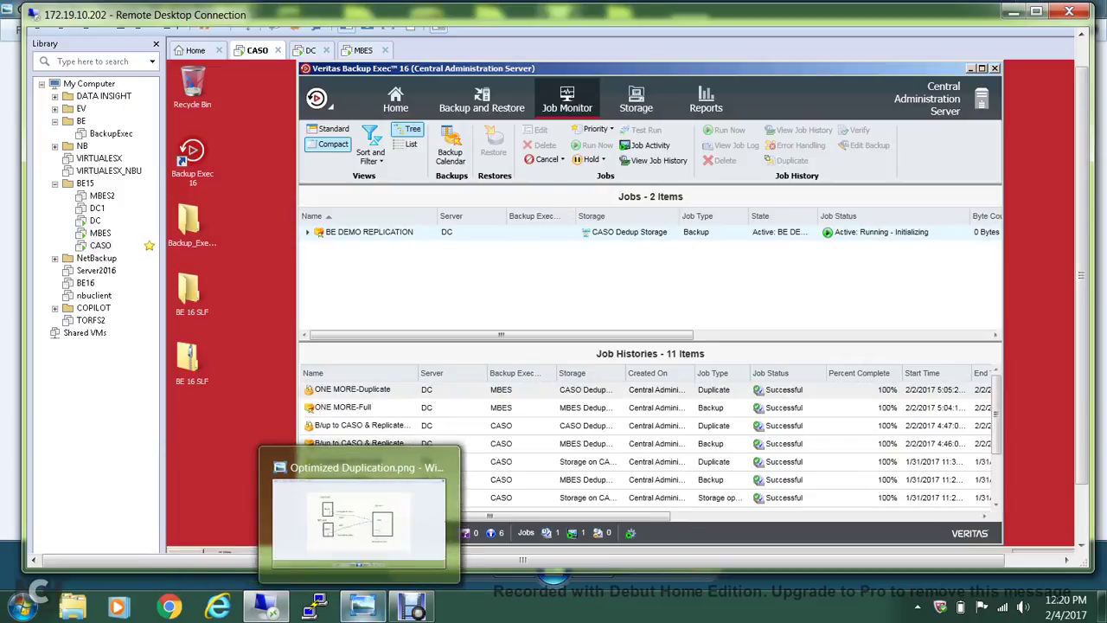
click(362, 606)
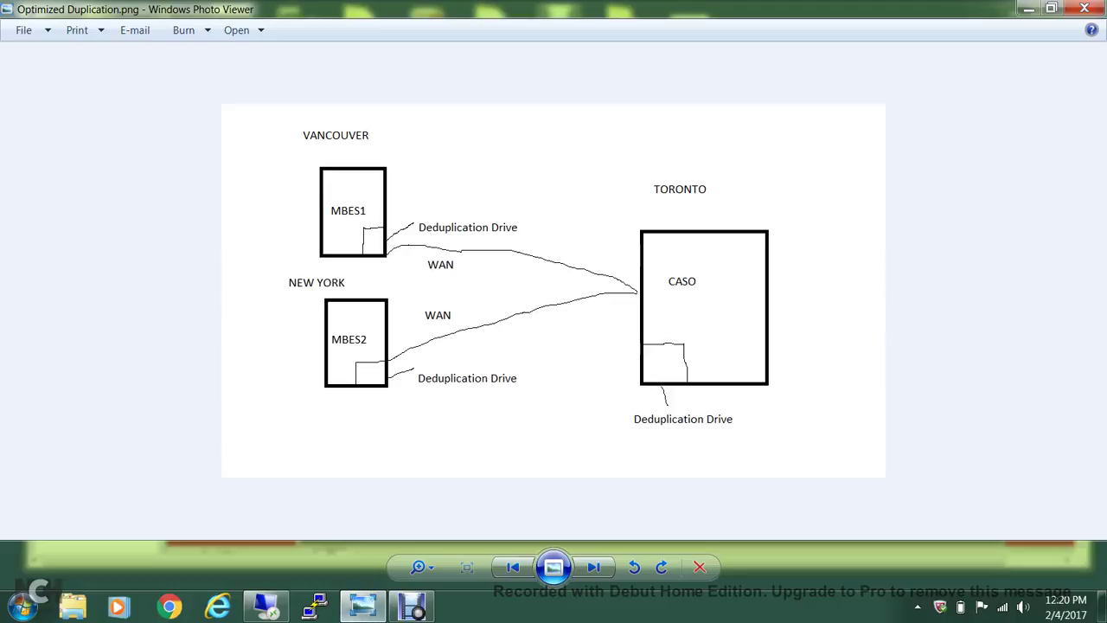
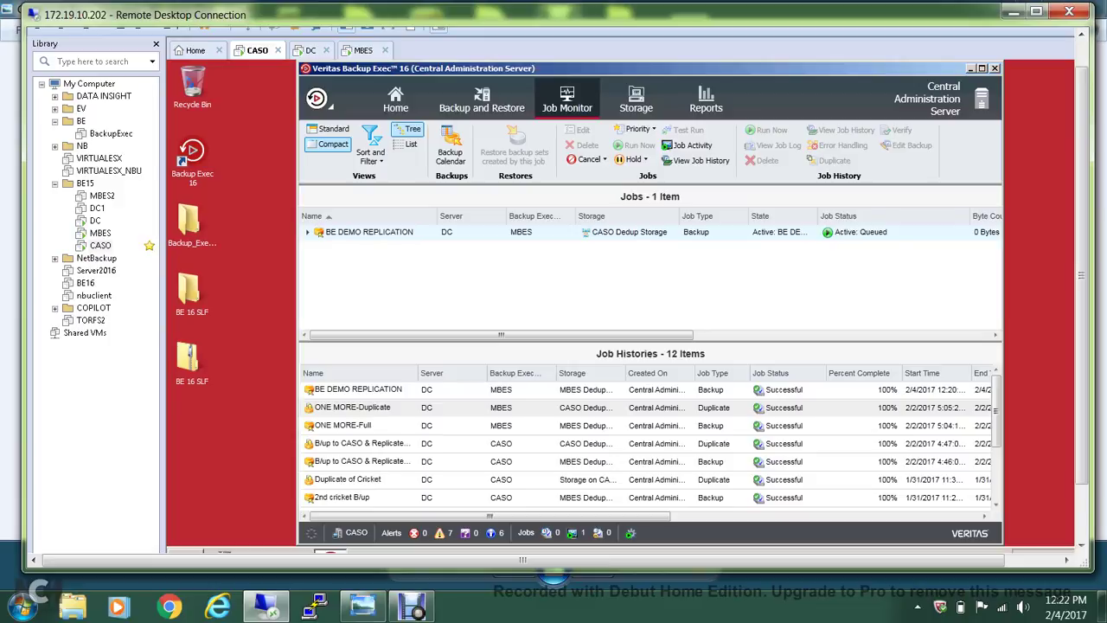
Expand the BE DEMO REPLICATION job to view its full backup and duplicate tasks, and compare them with the Optimized Duplication.png diagram
click(307, 232)
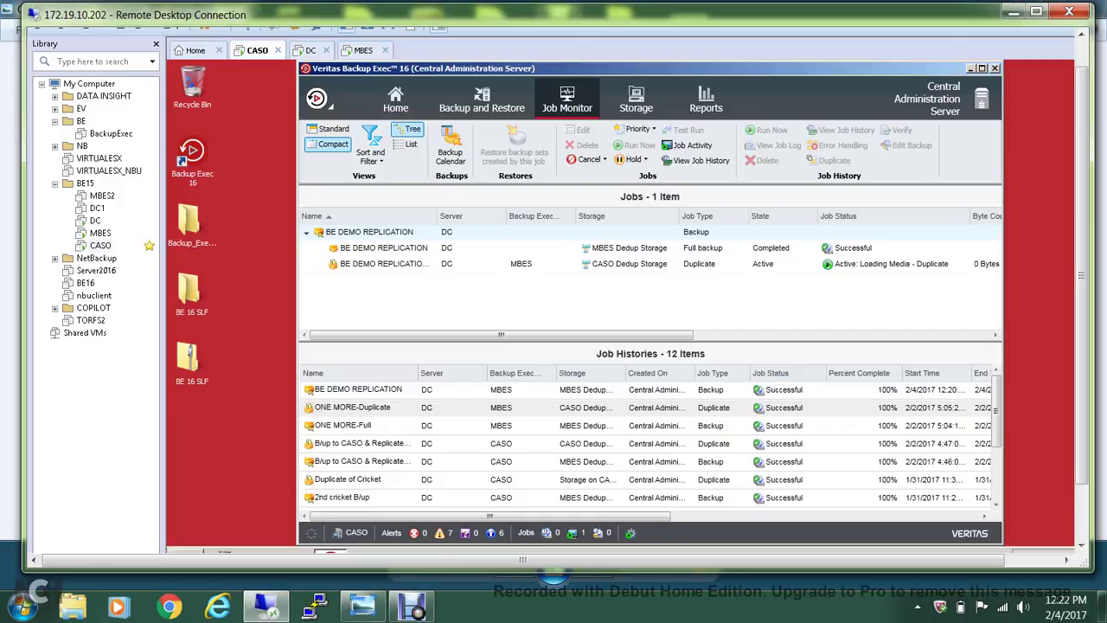
click(364, 606)
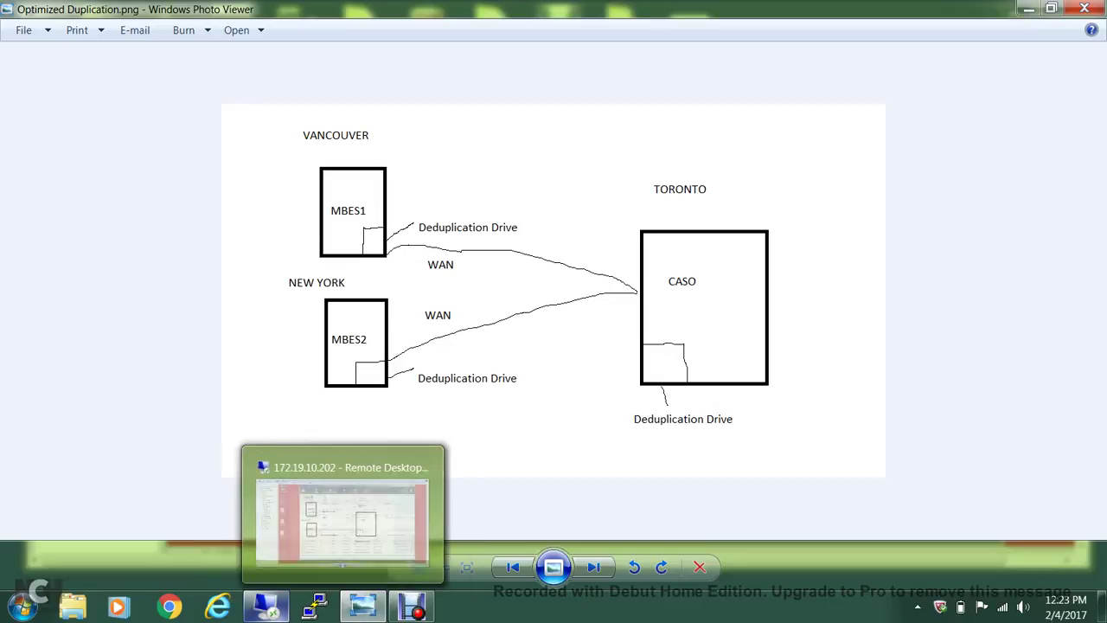
click(266, 606)
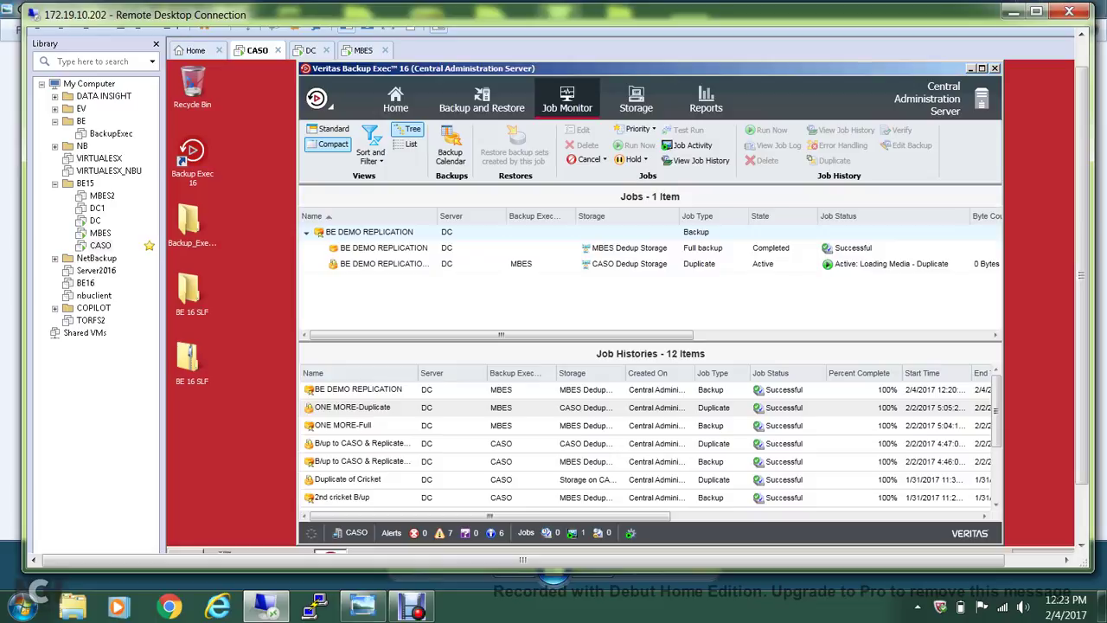
Monitor the duplicate task's progress in the Job Monitor and DC's backup status in the server list
drag(1082, 275, 1082, 257)
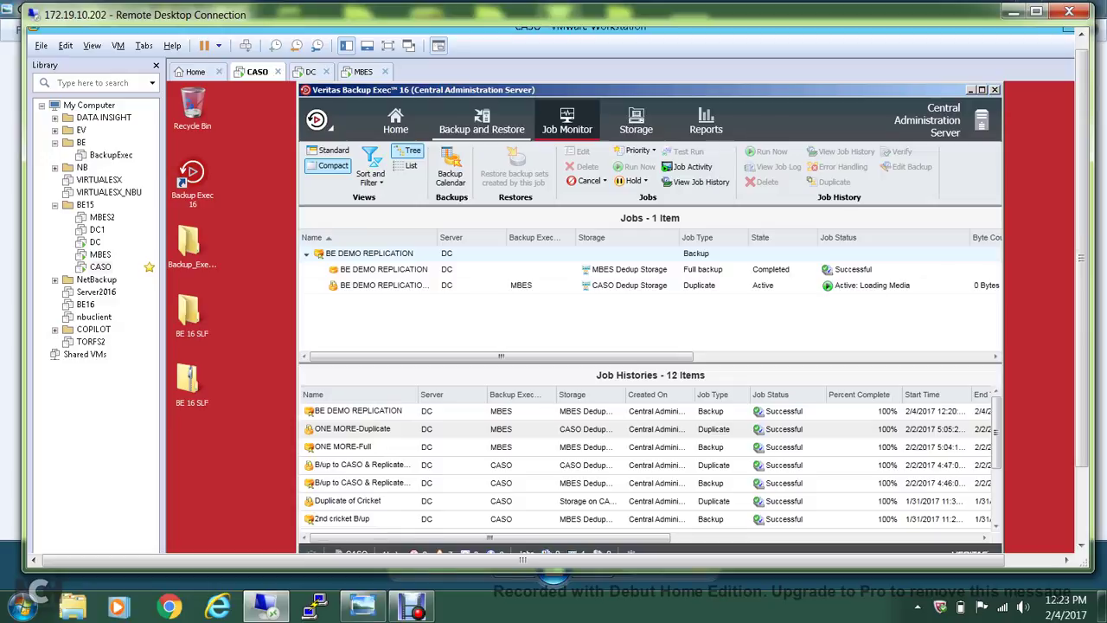
click(482, 121)
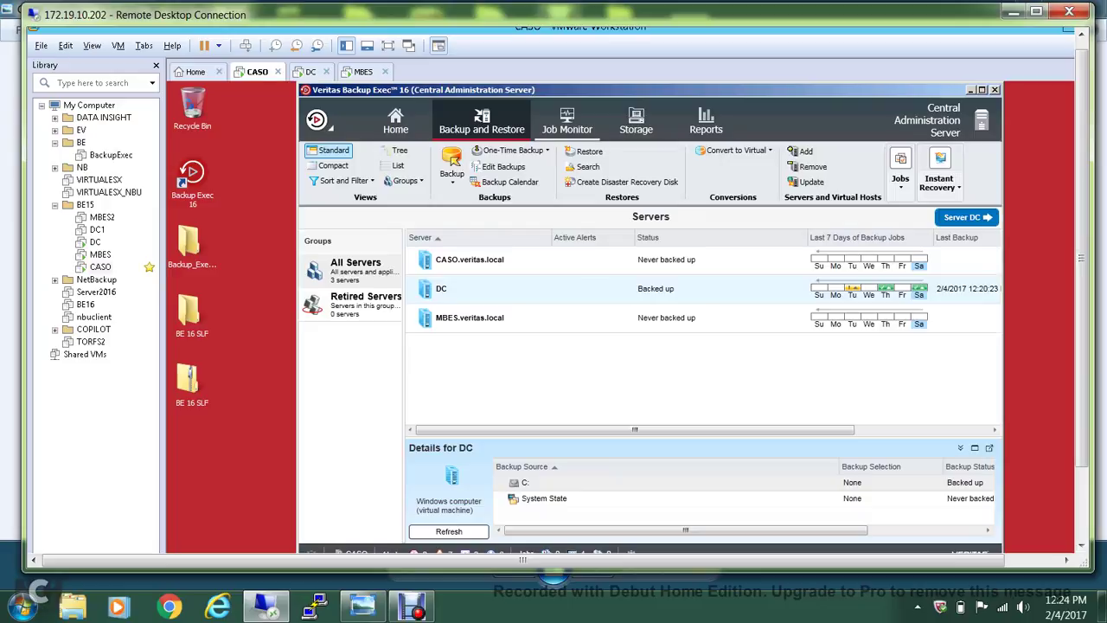
click(567, 120)
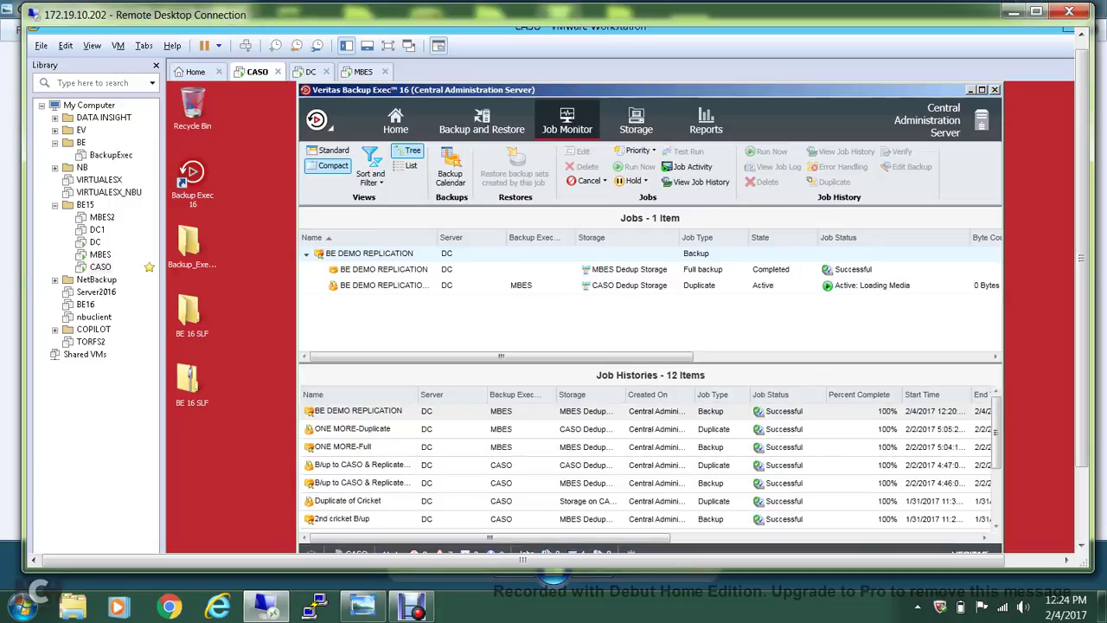
mouse_move(501, 356)
mouse_down()
mouse_move(524, 356)
mouse_move(497, 356)
mouse_up()
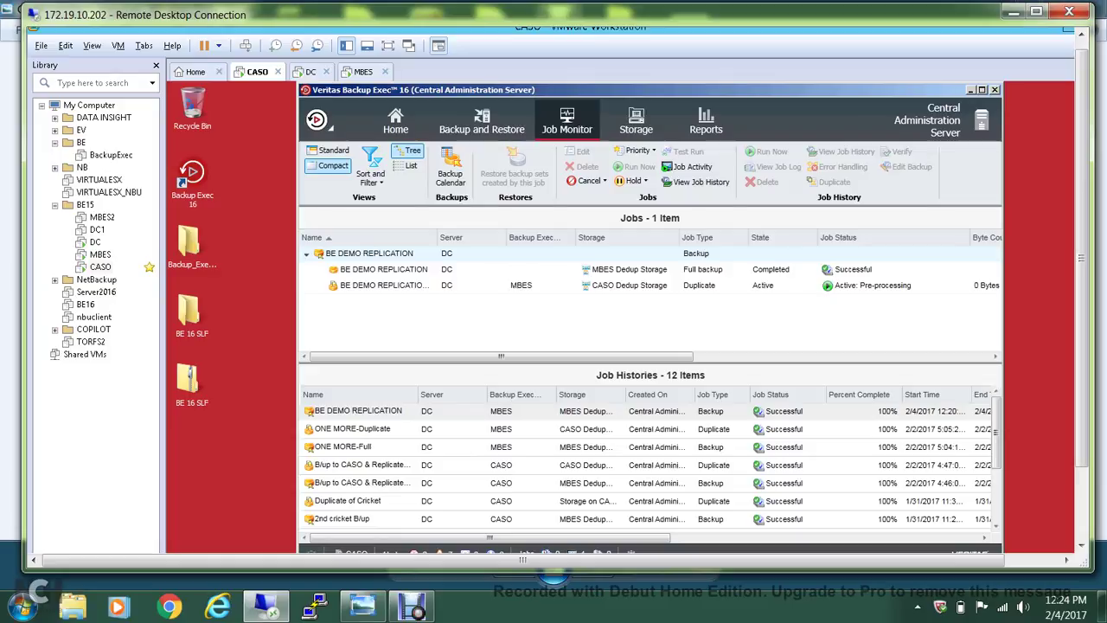
click(482, 121)
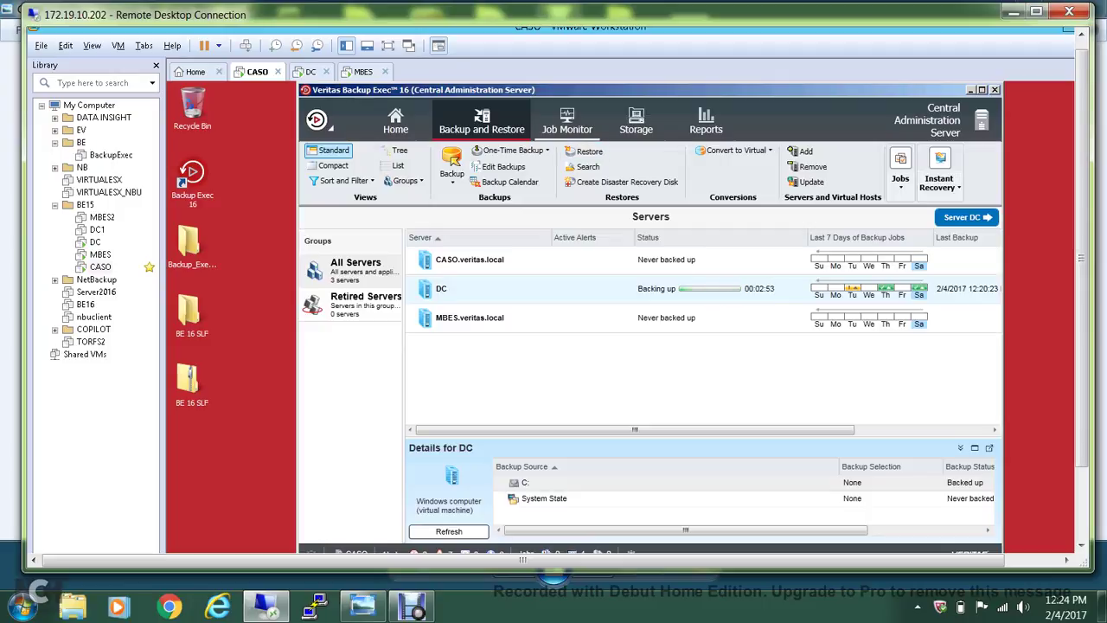
click(567, 121)
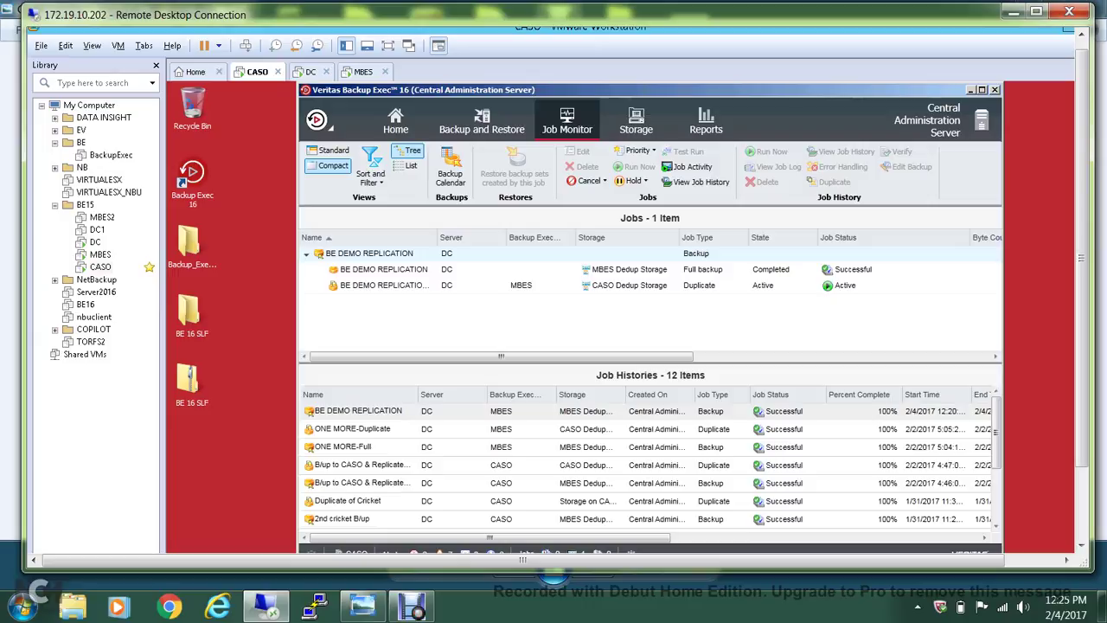
click(482, 121)
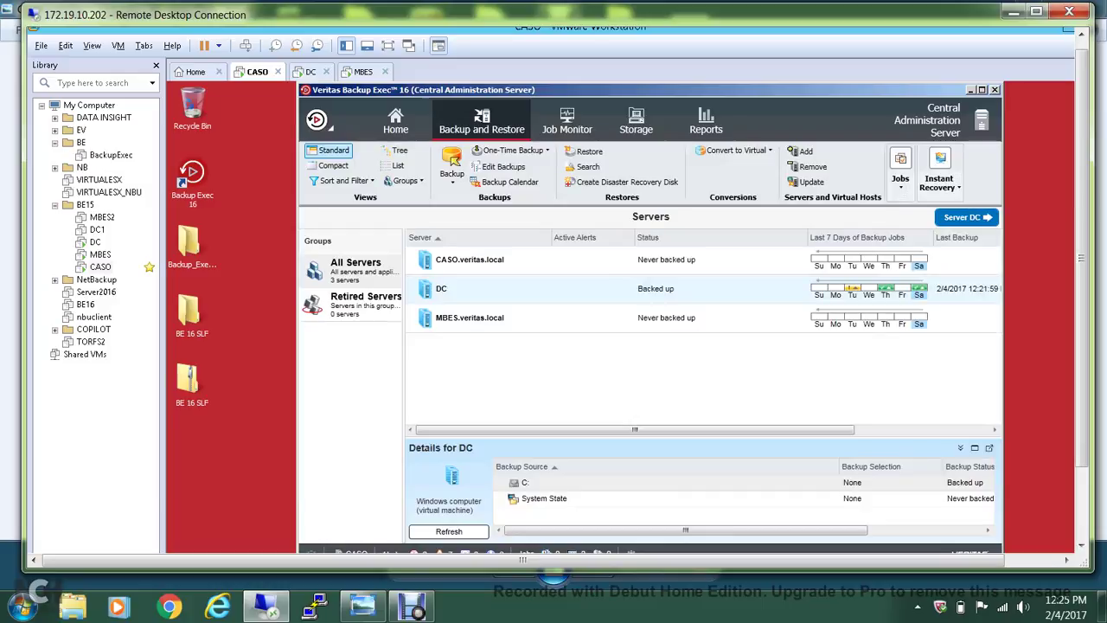
click(412, 605)
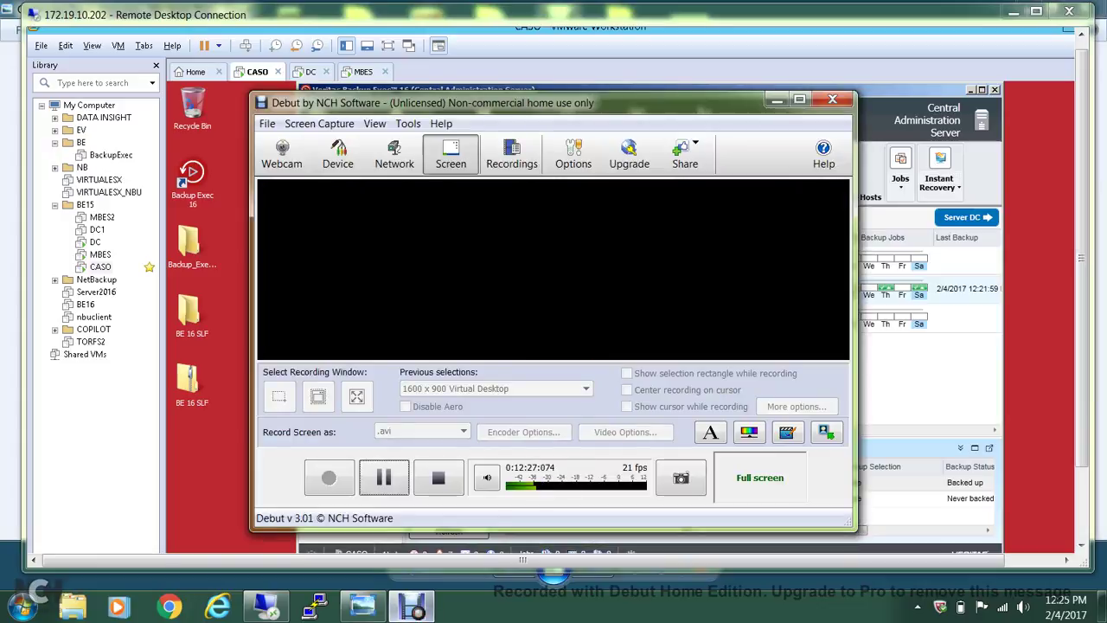
click(267, 124)
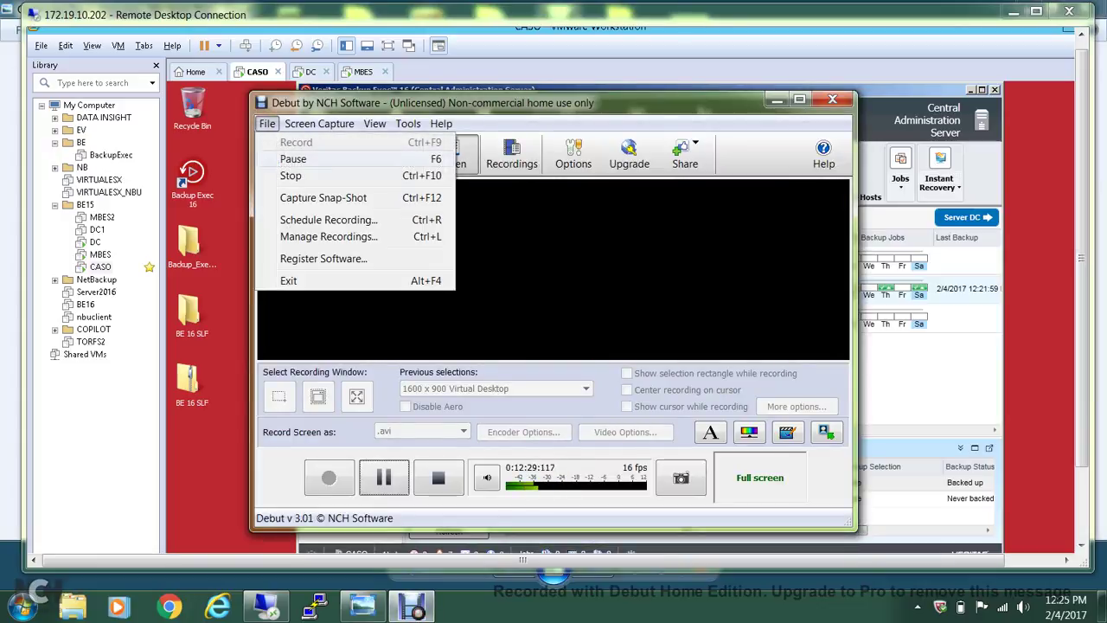